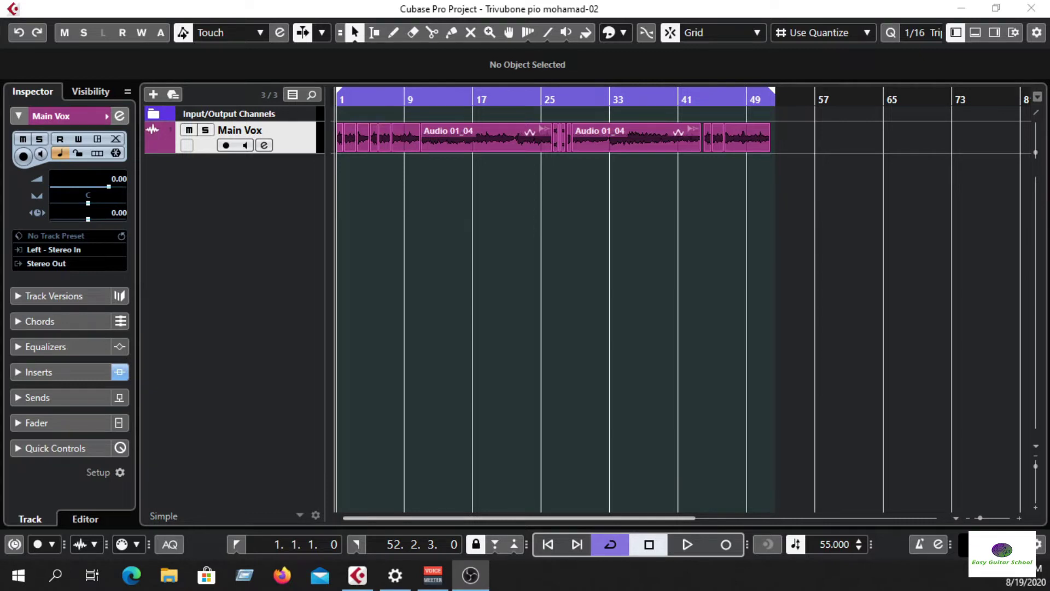
# Return to the project start and briefly audition the opening of the Main Vox recording
pyautogui.moveTo(352, 98)
pyautogui.mouseDown()
pyautogui.moveTo(369, 100)
pyautogui.moveTo(332, 102)
pyautogui.mouseUp()
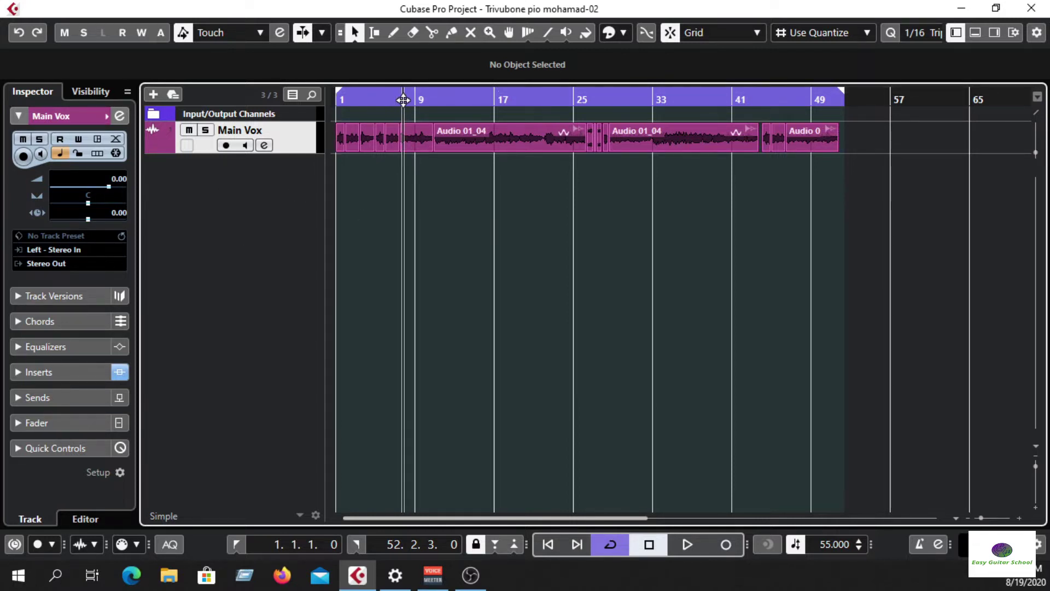
pyautogui.press('space')
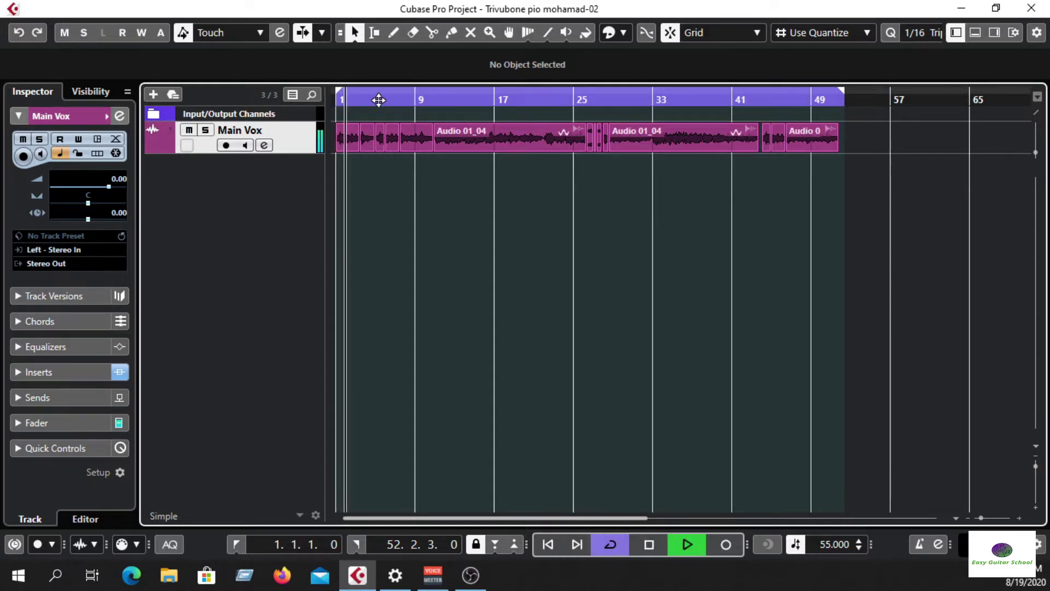
pyautogui.press('space')
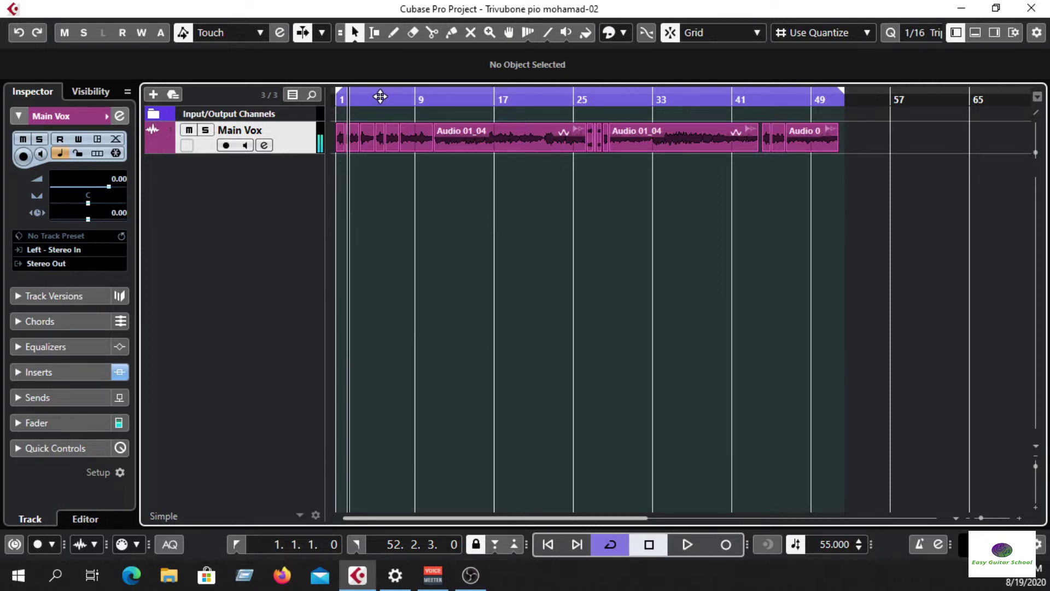
pyautogui.moveTo(380, 96); pyautogui.dragTo(315, 103)
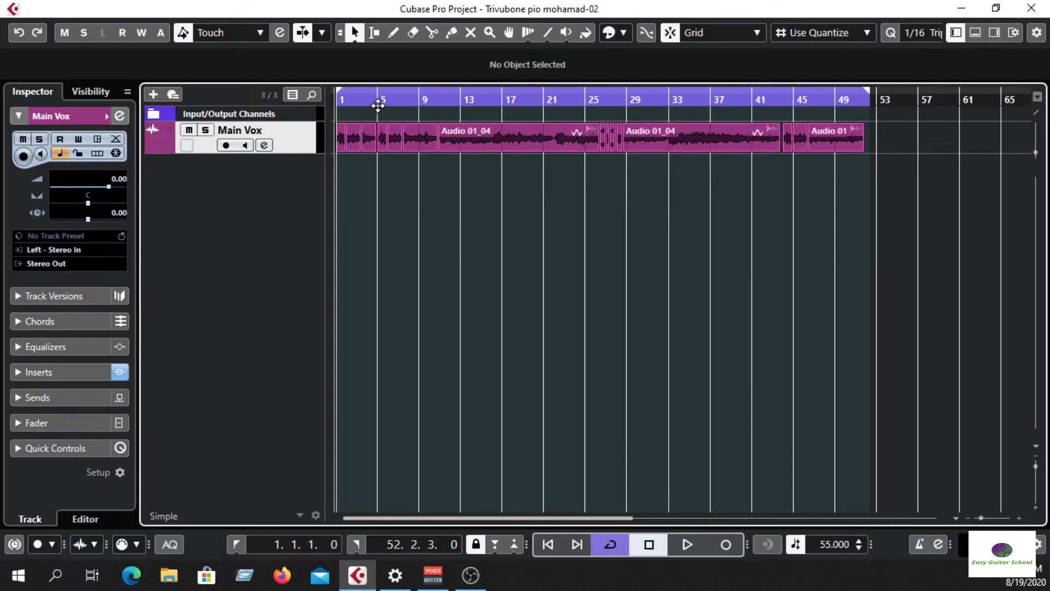
pyautogui.moveTo(350, 100); pyautogui.dragTo(327, 98)
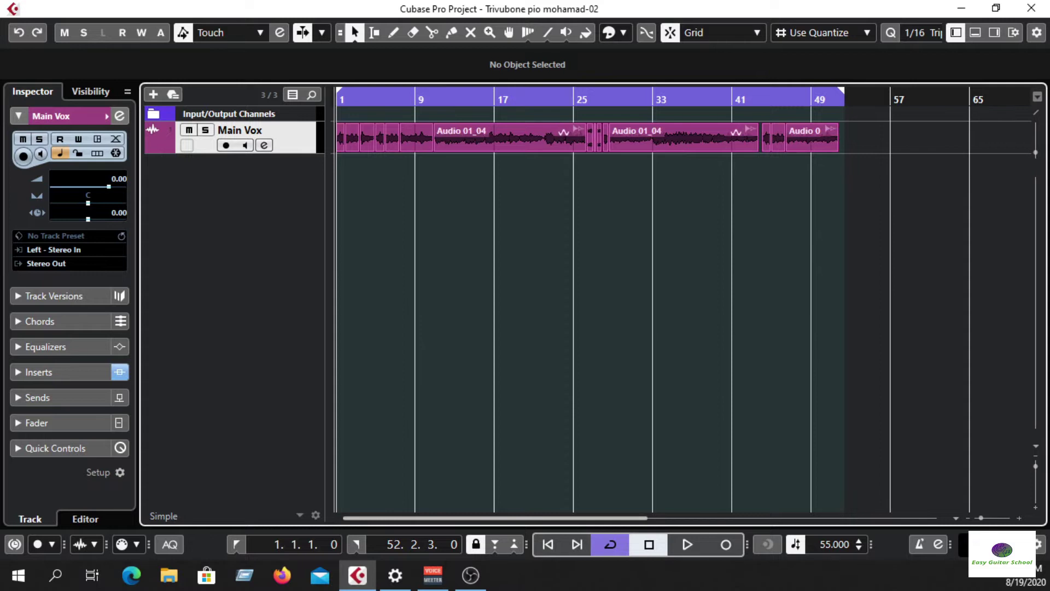
pyautogui.hotkey('alt', 'Tab')
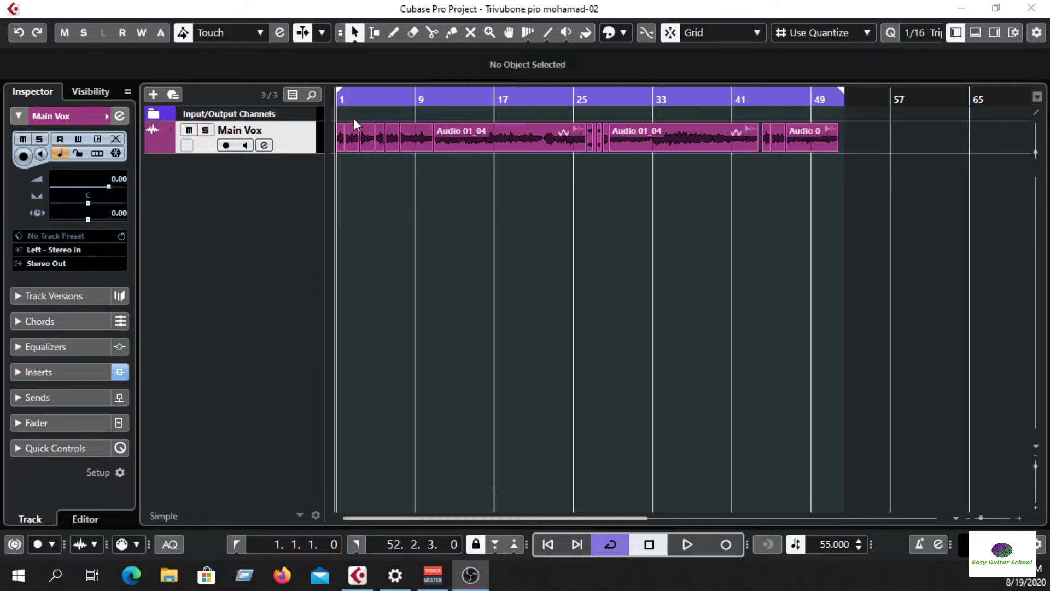
pyautogui.click(699, 544)
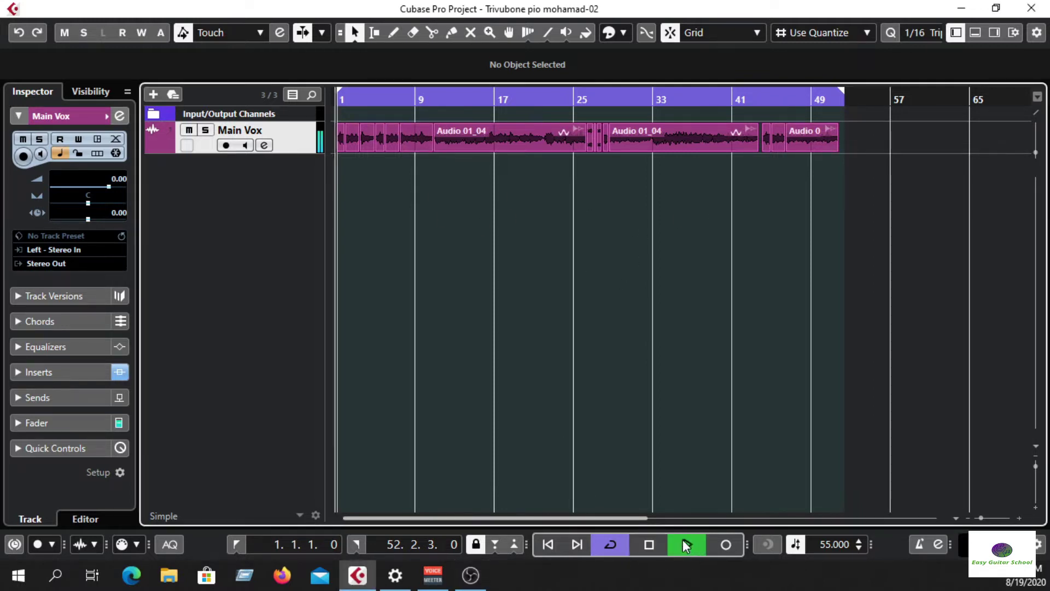
pyautogui.click(650, 545)
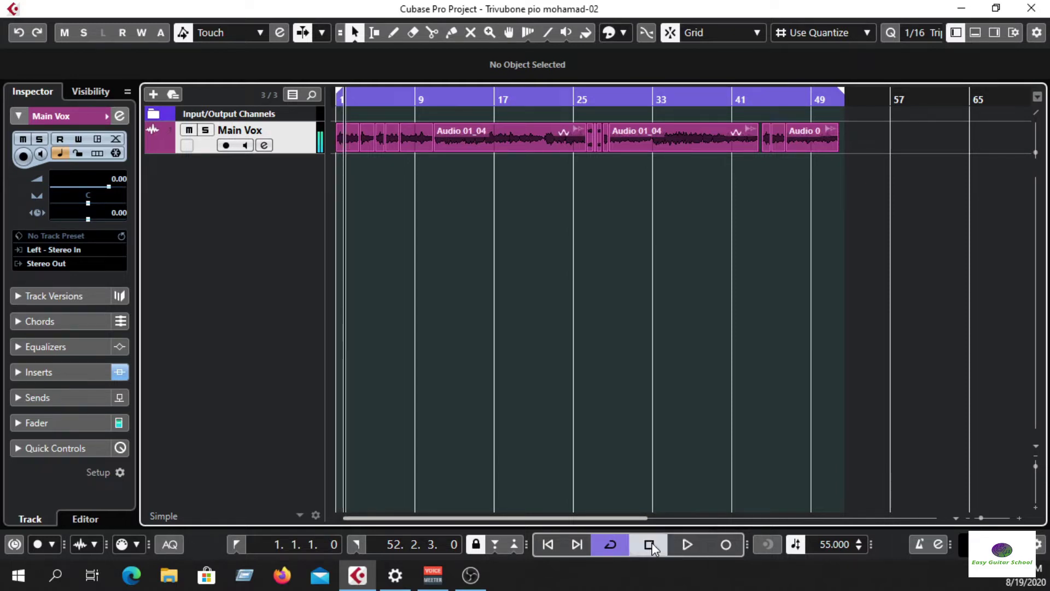
# Inspect the key and scale settings of the Auto-Tune Pro insert on the Main Vox channel, and close its windows
pyautogui.click(265, 145)
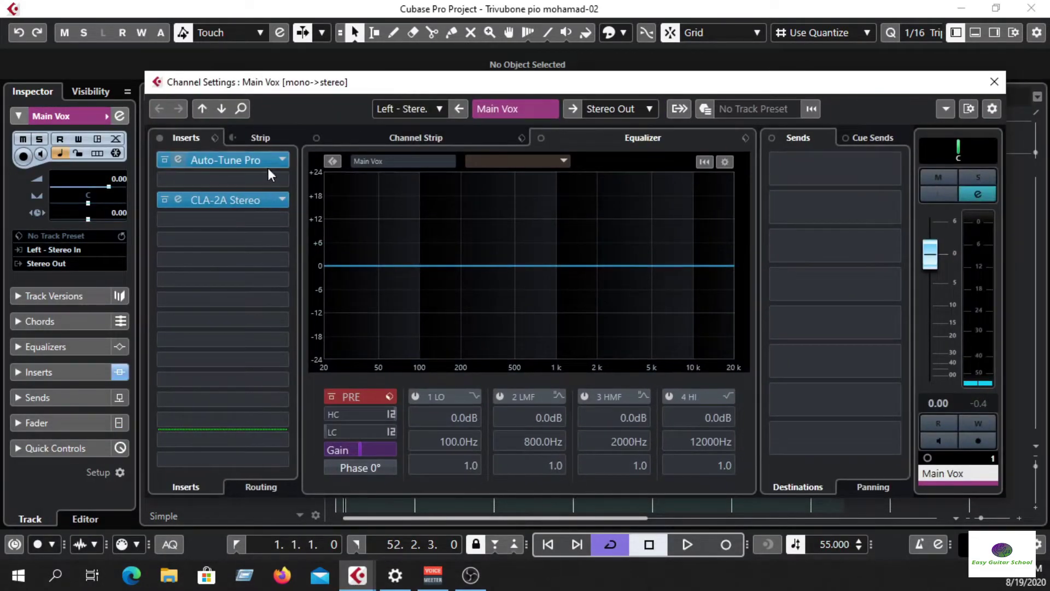
pyautogui.click(183, 159)
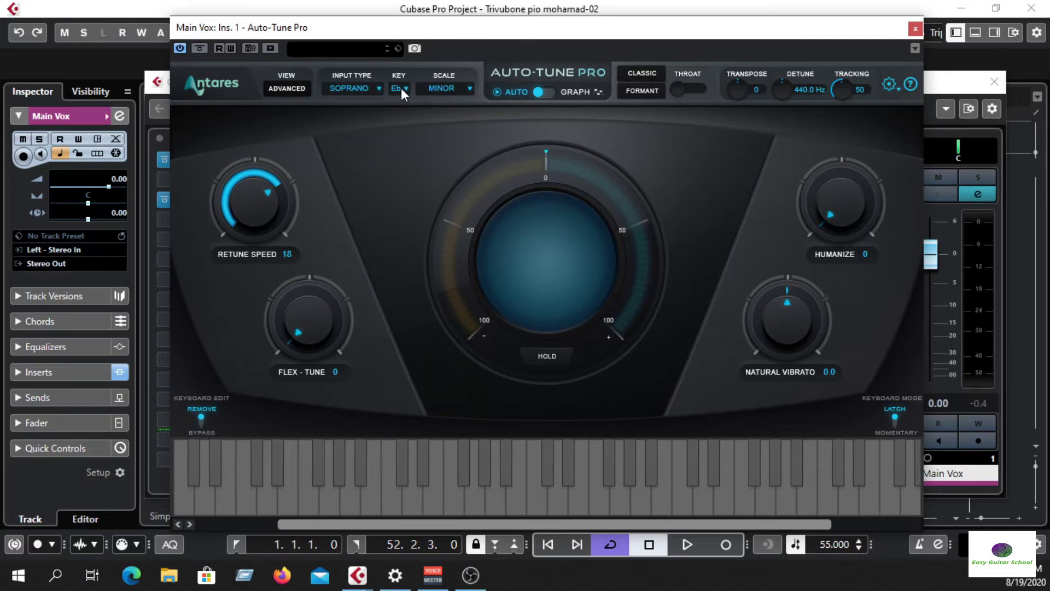
pyautogui.moveTo(773, 37); pyautogui.dragTo(794, 86)
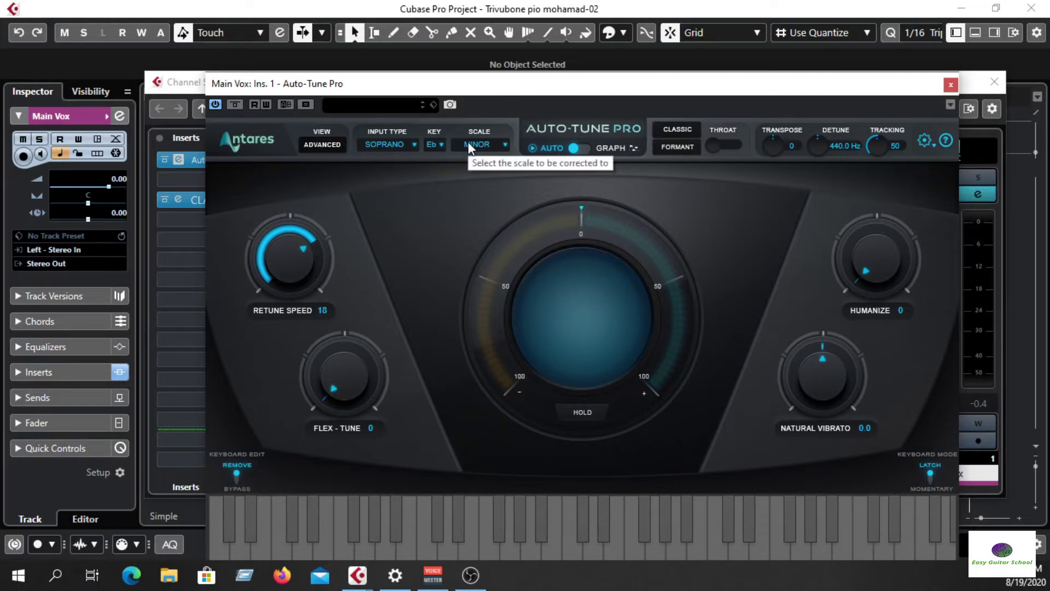
pyautogui.moveTo(675, 88); pyautogui.dragTo(679, 105)
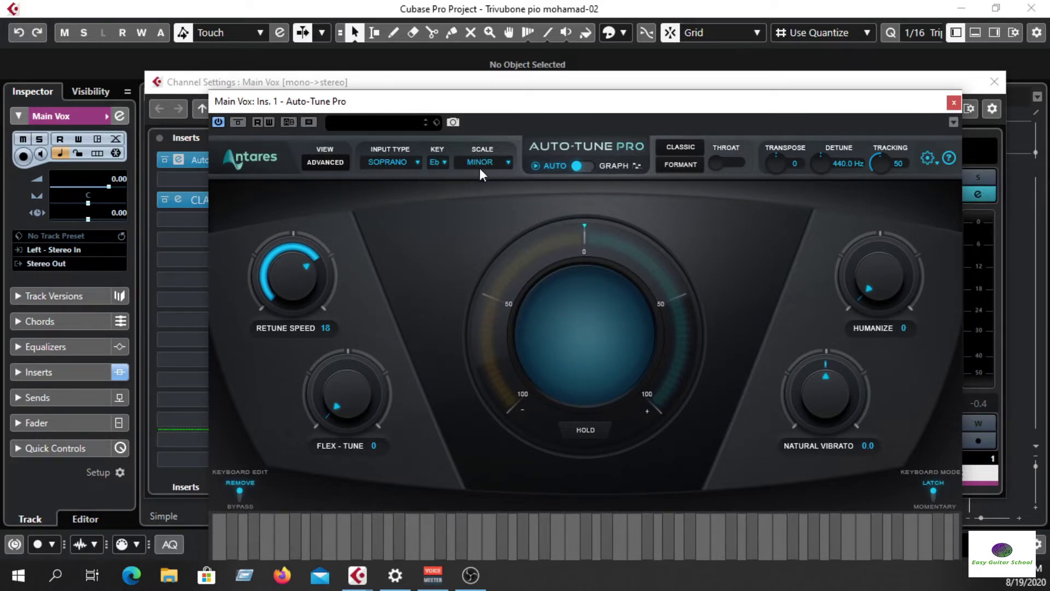
pyautogui.click(993, 84)
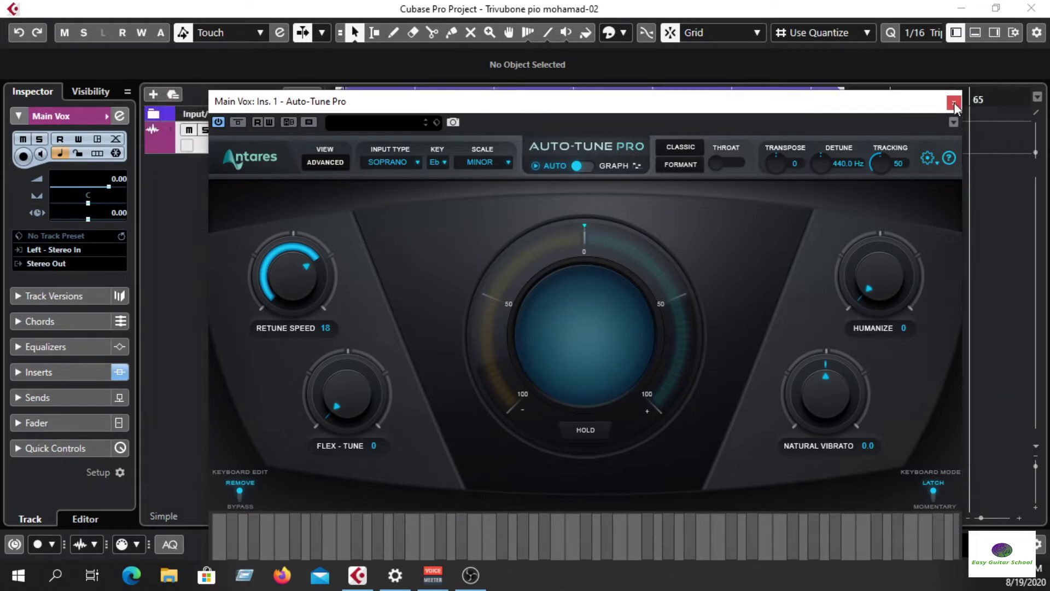
pyautogui.click(954, 102)
pyautogui.moveTo(443, 100); pyautogui.dragTo(318, 100)
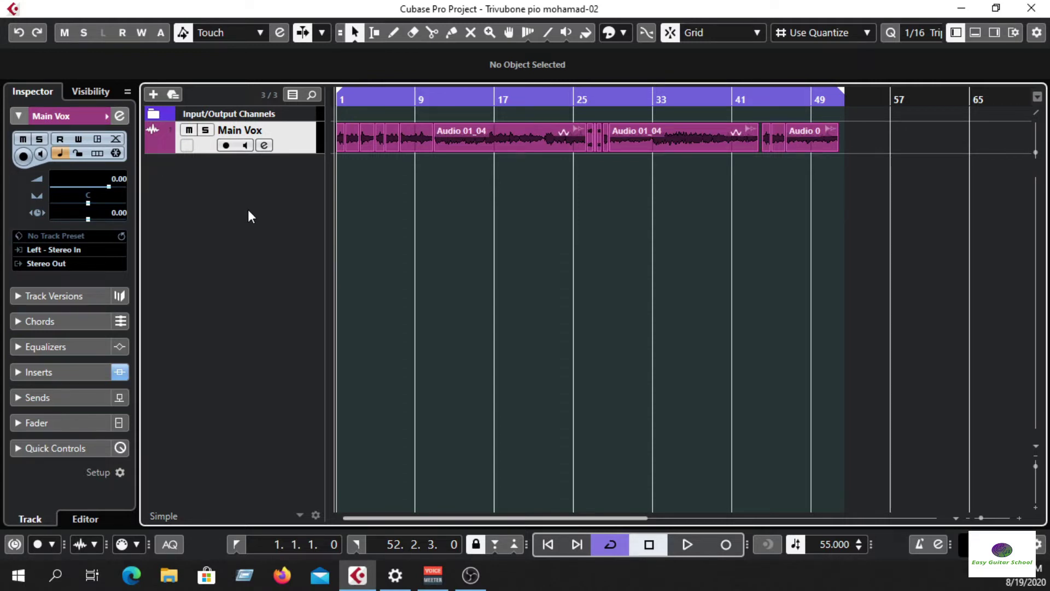
# Add one HALion 6 instrument track routed to Stereo Out
pyautogui.rightClick(205, 186)
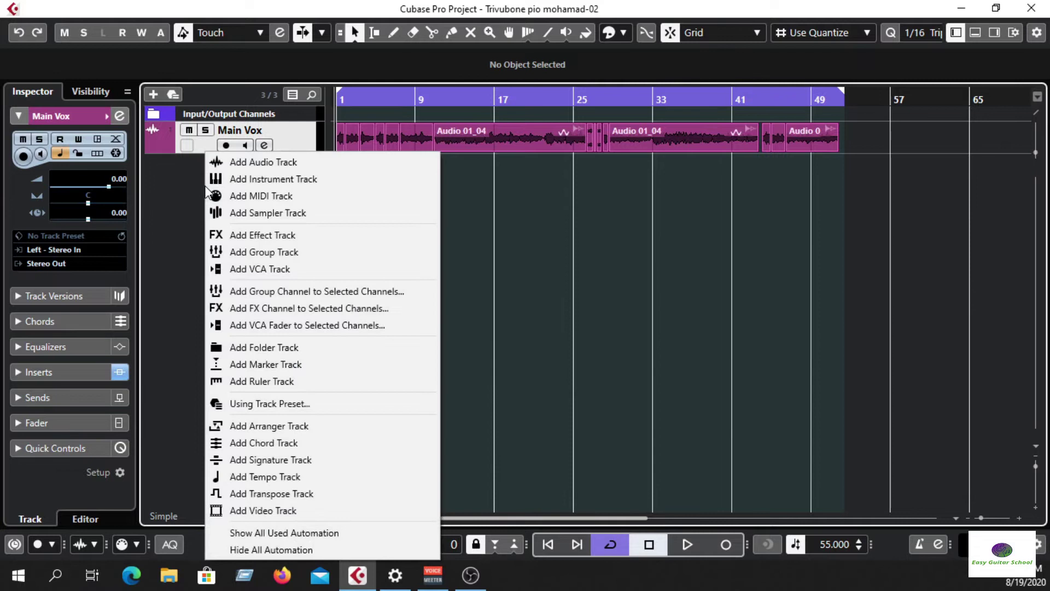
pyautogui.click(283, 180)
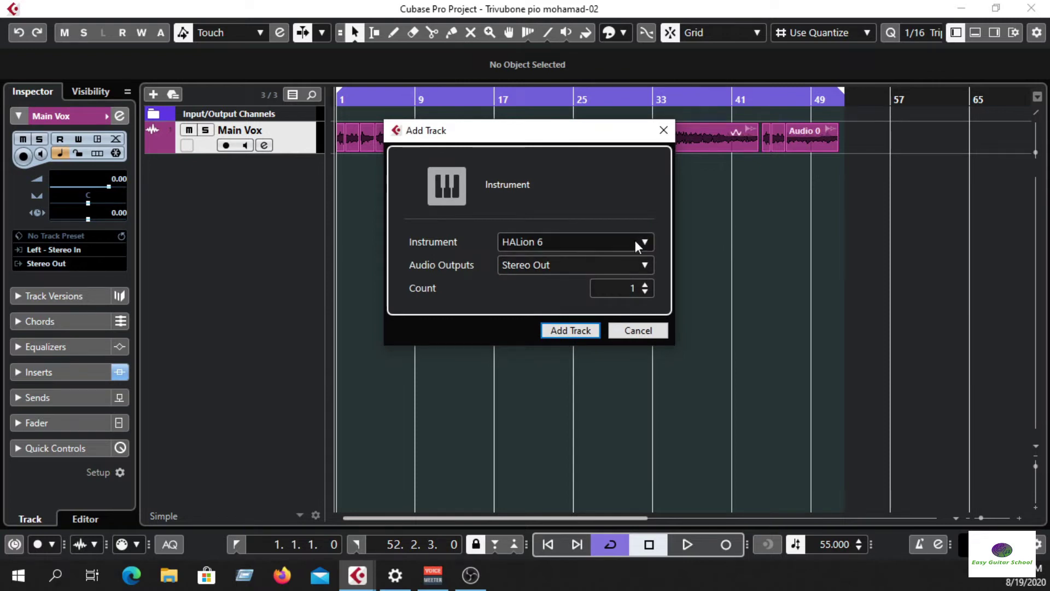
pyautogui.click(644, 242)
pyautogui.click(490, 365)
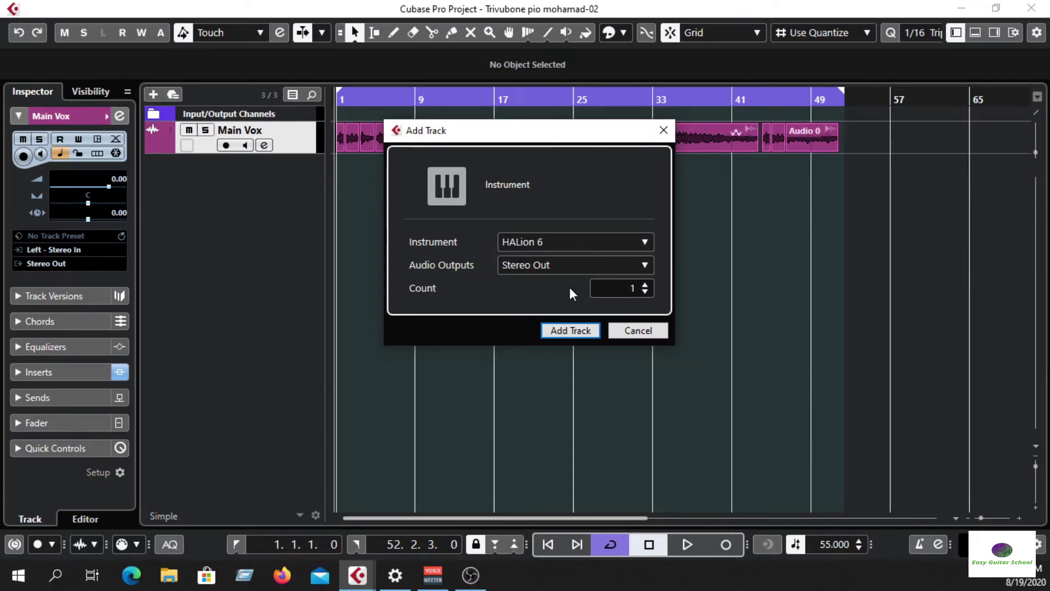
pyautogui.click(578, 330)
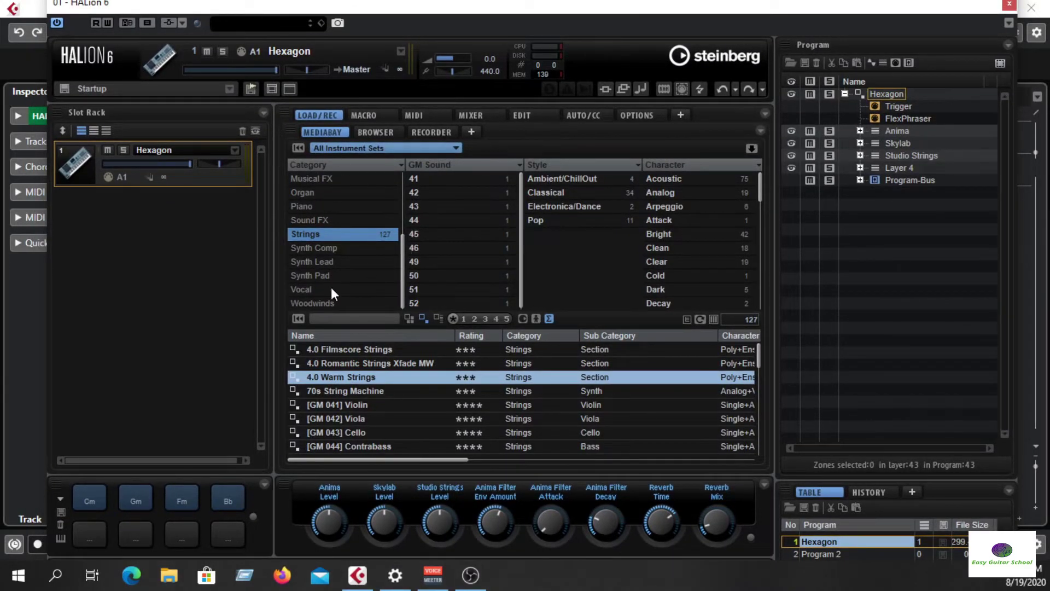
# Load the 4.0 Warm Sweep Pad program from HALion's Synth Pad category and return to the start of the project
pyautogui.click(320, 275)
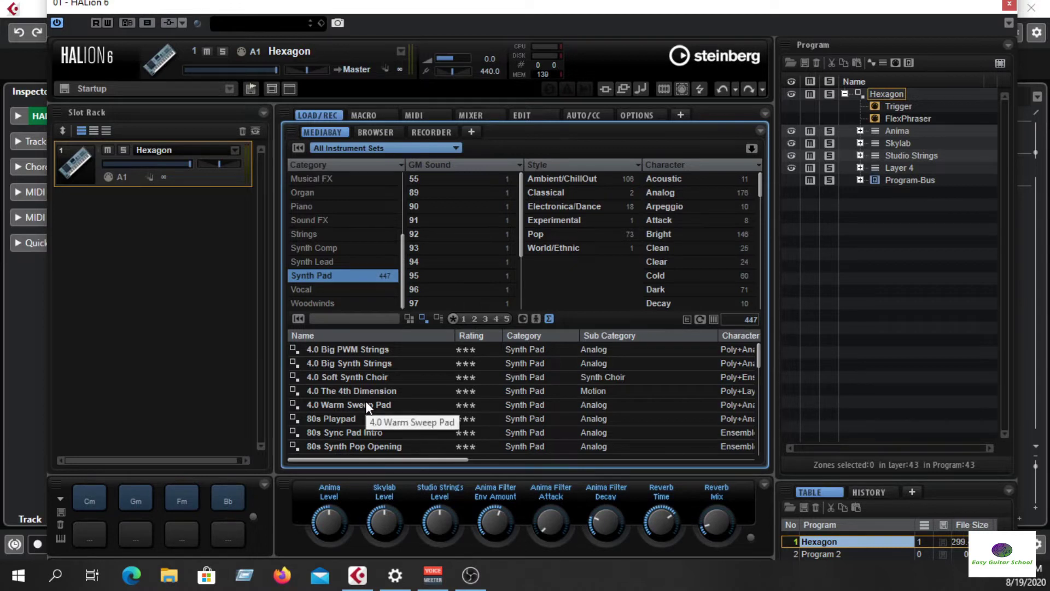
pyautogui.moveTo(759, 355)
pyautogui.mouseDown()
pyautogui.moveTo(764, 382)
pyautogui.moveTo(763, 345)
pyautogui.mouseUp()
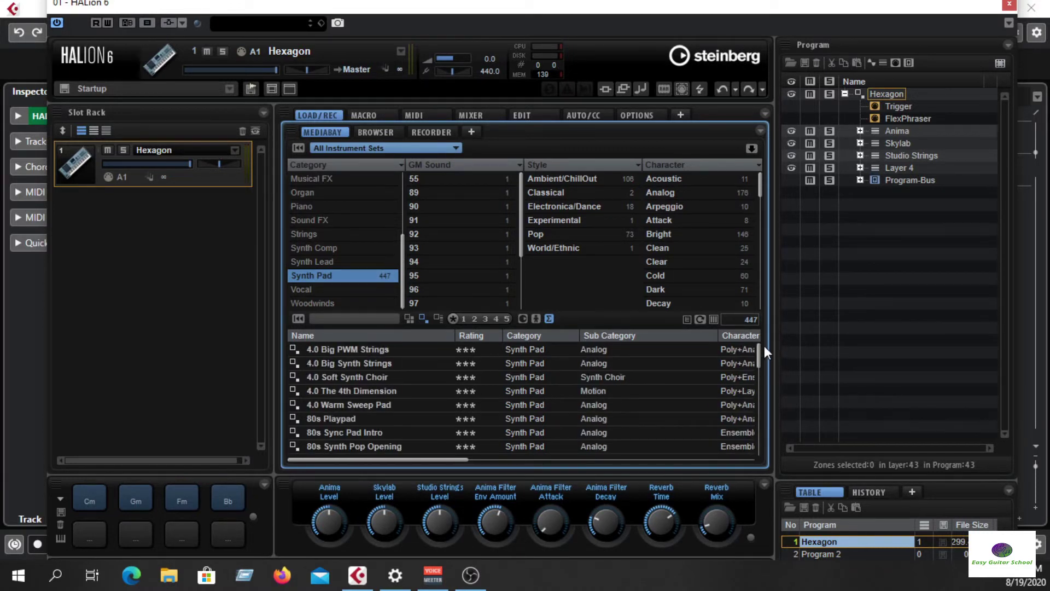
pyautogui.doubleClick(389, 405)
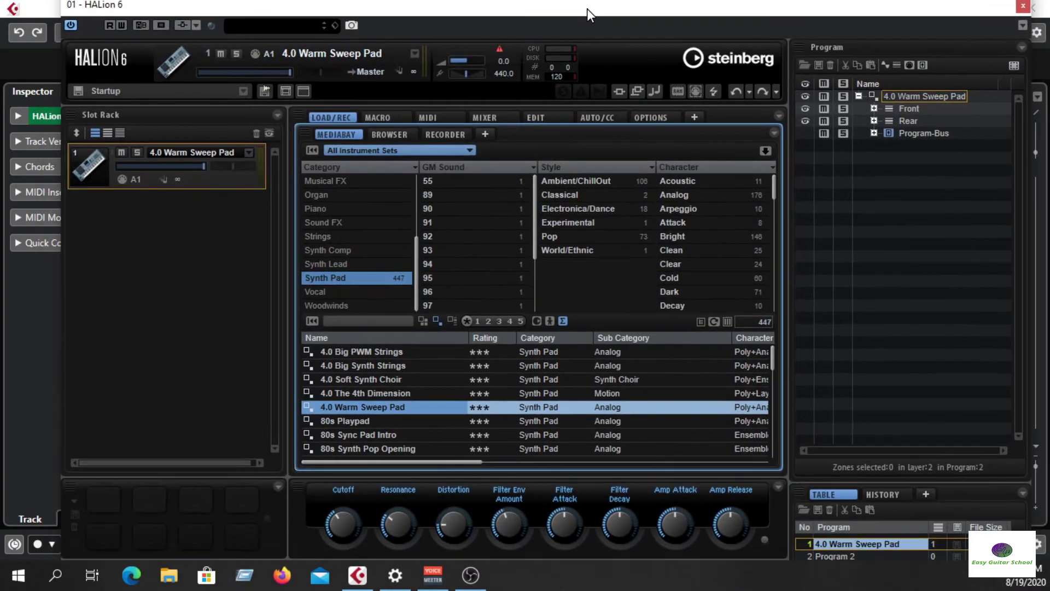
pyautogui.moveTo(587, 9); pyautogui.dragTo(678, 590)
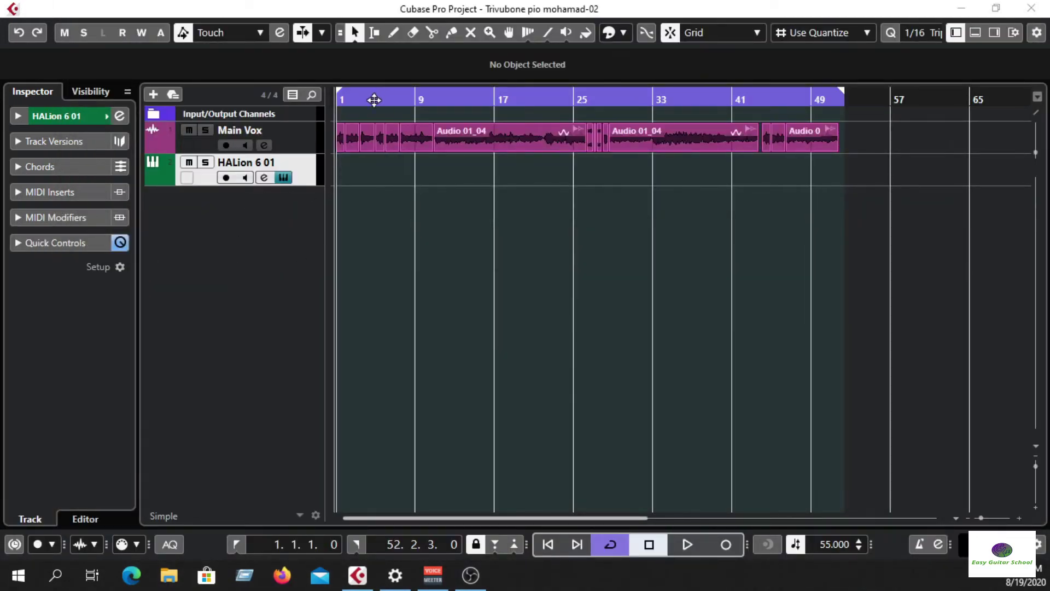
pyautogui.moveTo(373, 101); pyautogui.dragTo(290, 103)
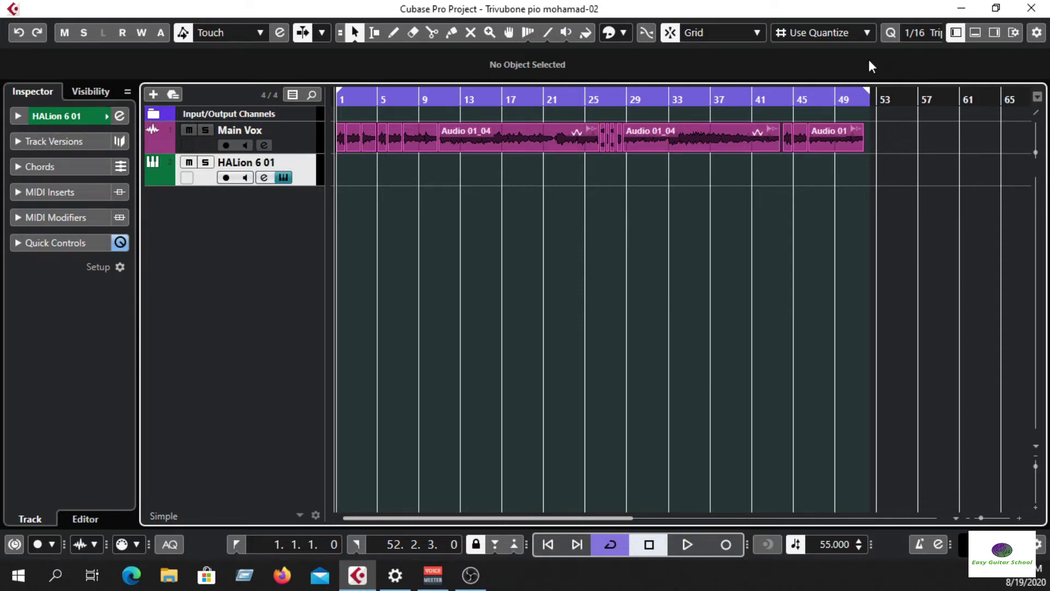
# Check which key and scale Auto-Tune Pro uses on Main Vox, and return to the project
pyautogui.click(264, 144)
pyautogui.click(179, 159)
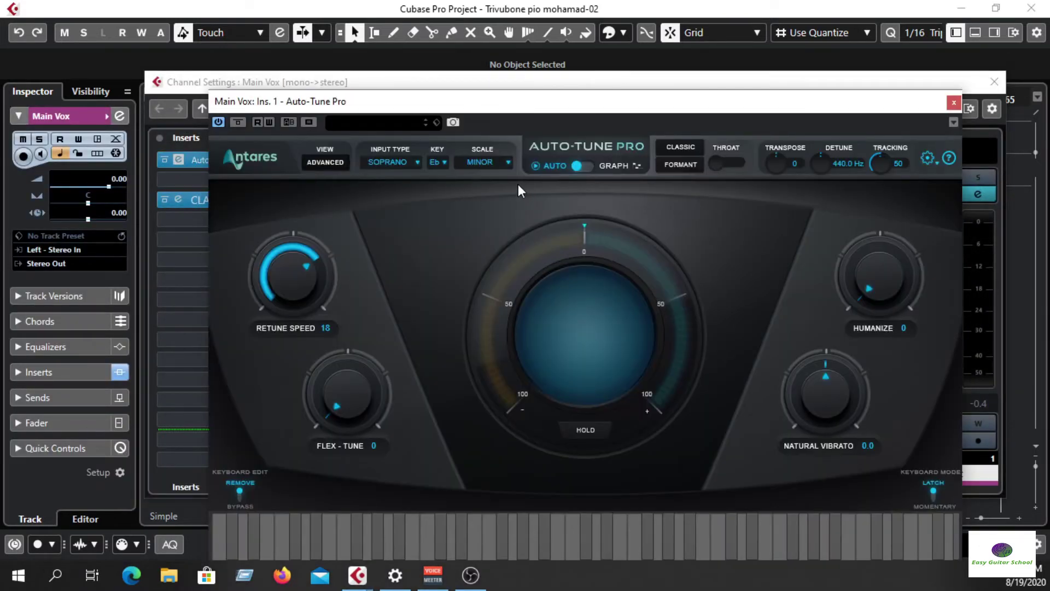
pyautogui.click(954, 102)
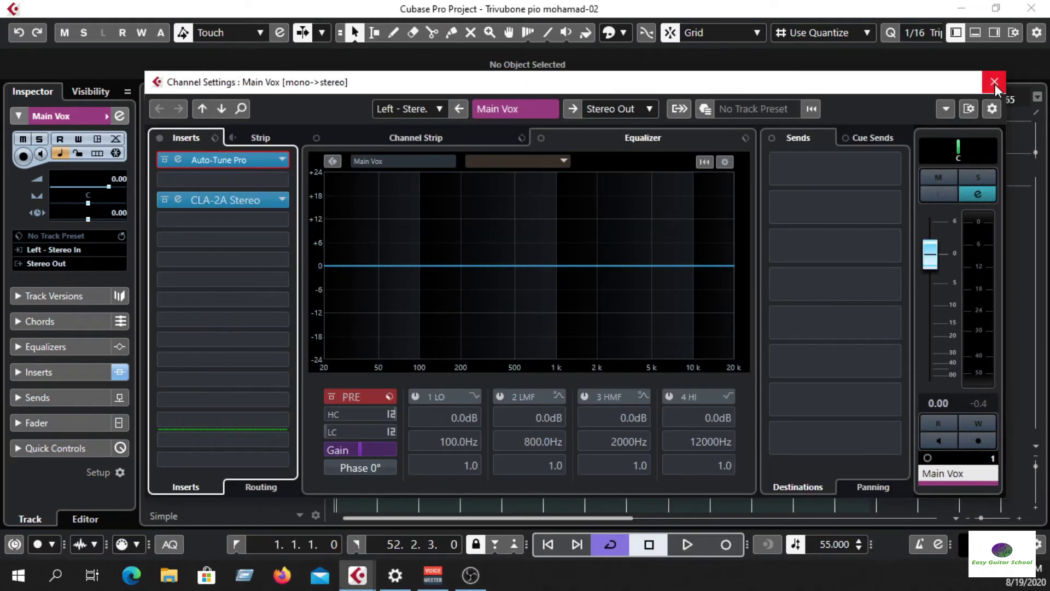
pyautogui.click(994, 82)
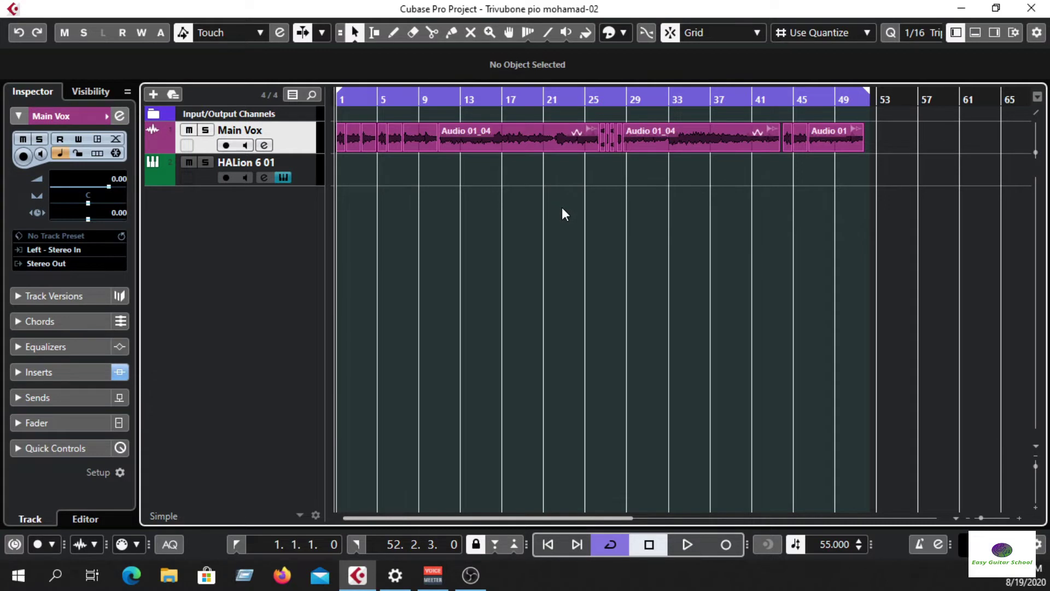
# Show the Chord Pads and compare their chords with the key and scale in Main Vox's Auto-Tune Pro
pyautogui.click(975, 33)
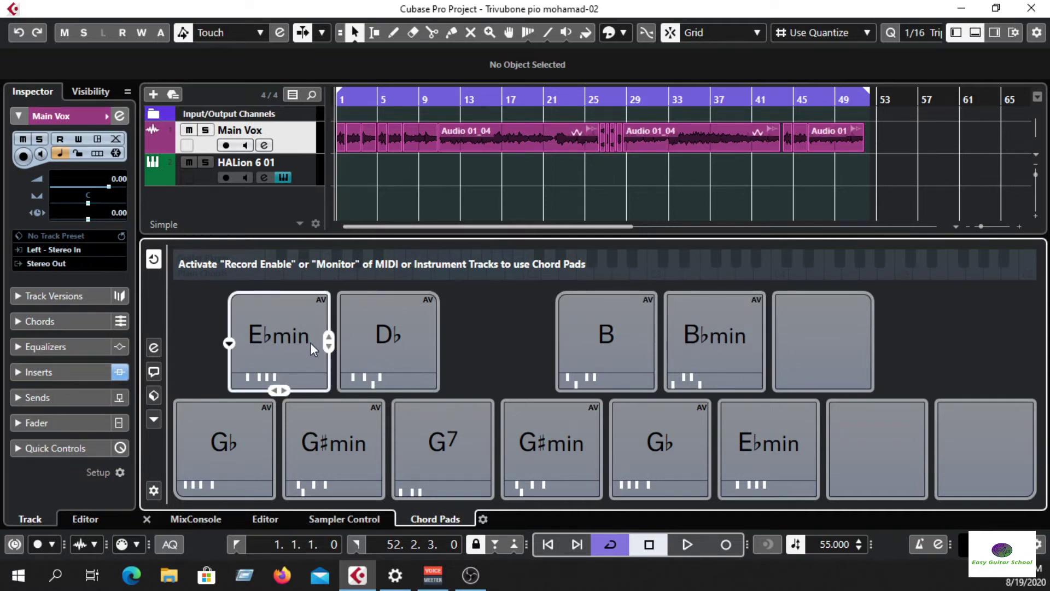
pyautogui.click(265, 145)
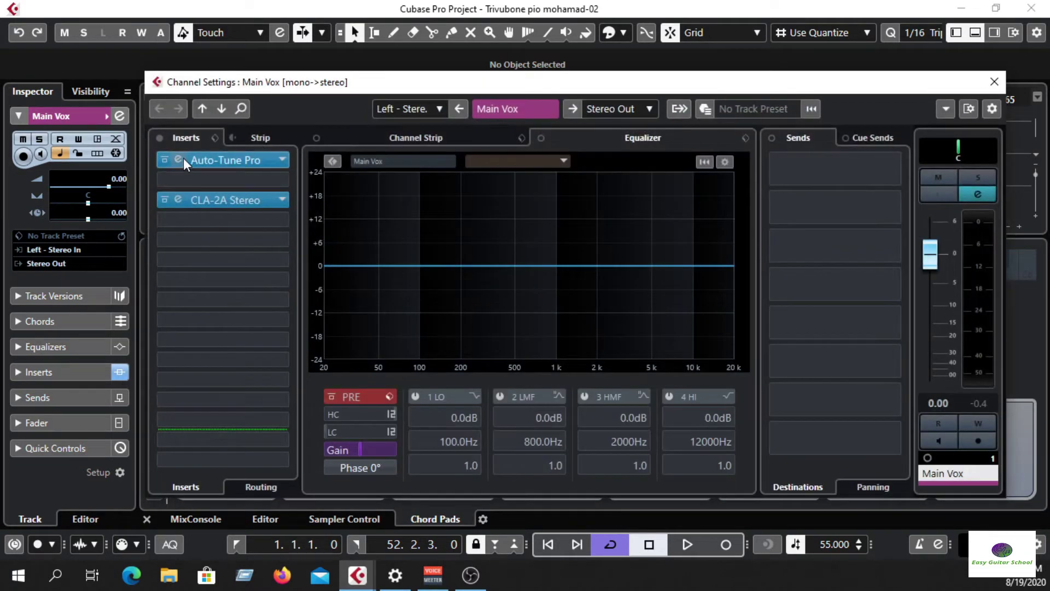
pyautogui.click(182, 158)
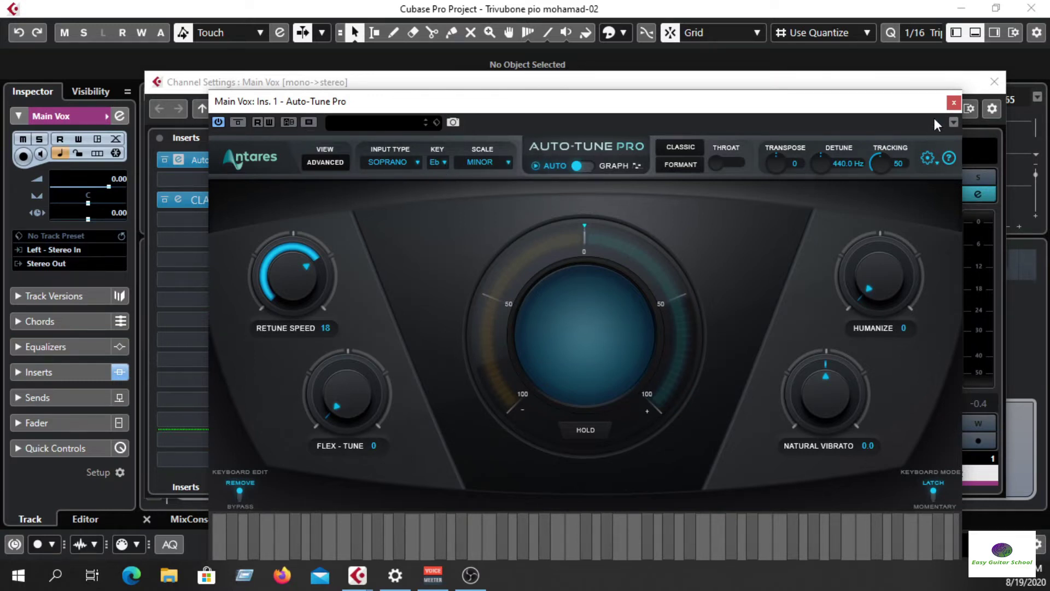
pyautogui.click(954, 103)
pyautogui.click(994, 82)
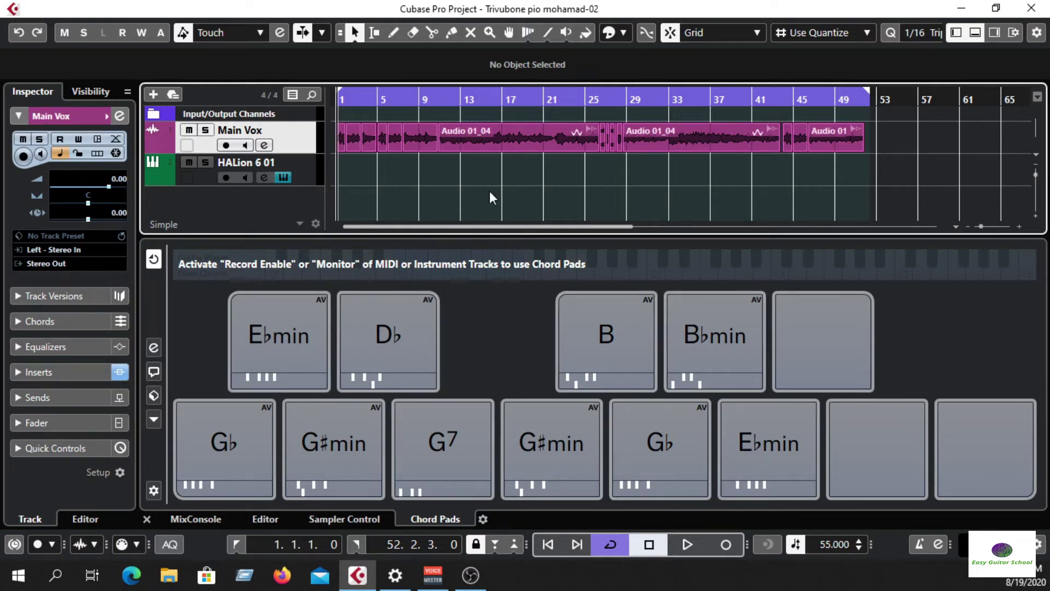
# Review the Auto-Tune Pro key and scale on the Main Vox channel once more, and close both windows
pyautogui.click(266, 145)
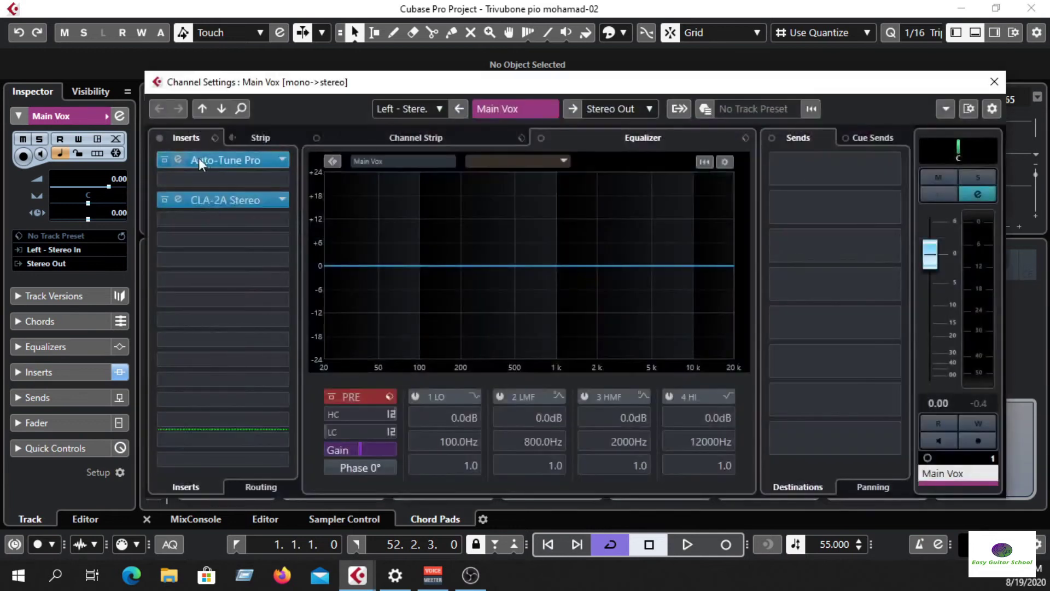
pyautogui.click(179, 159)
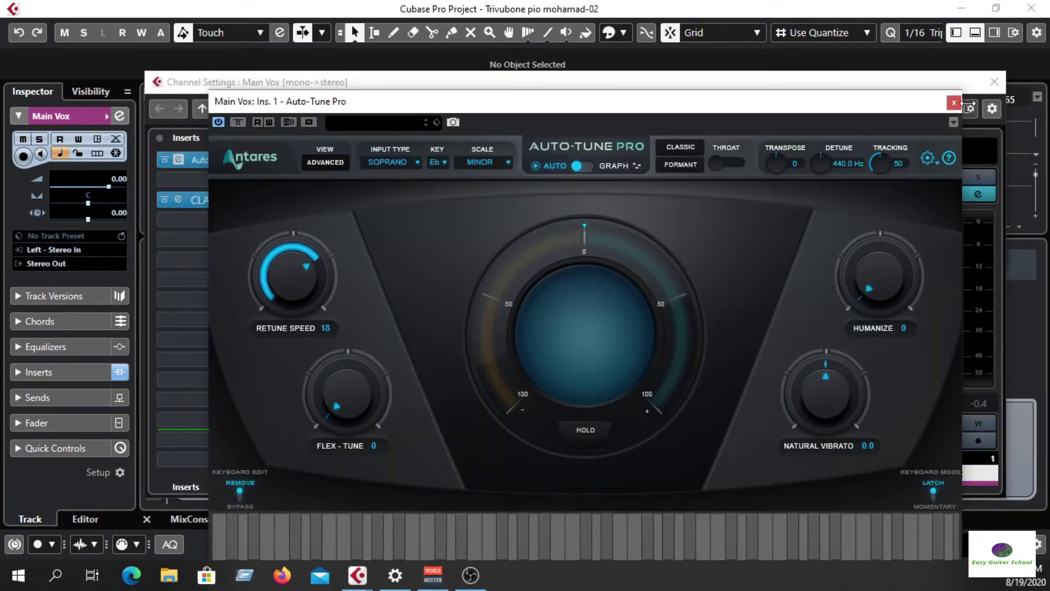
pyautogui.click(953, 103)
pyautogui.click(995, 82)
# Hide and reshow the Chord Pads, and place the playhead at bar 1
pyautogui.click(976, 32)
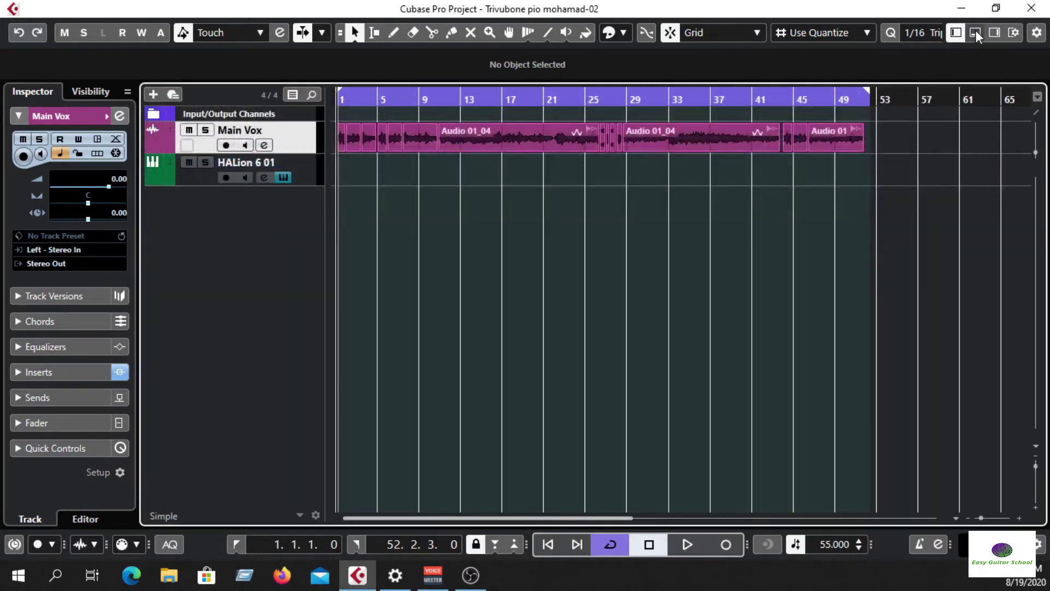
pyautogui.click(977, 32)
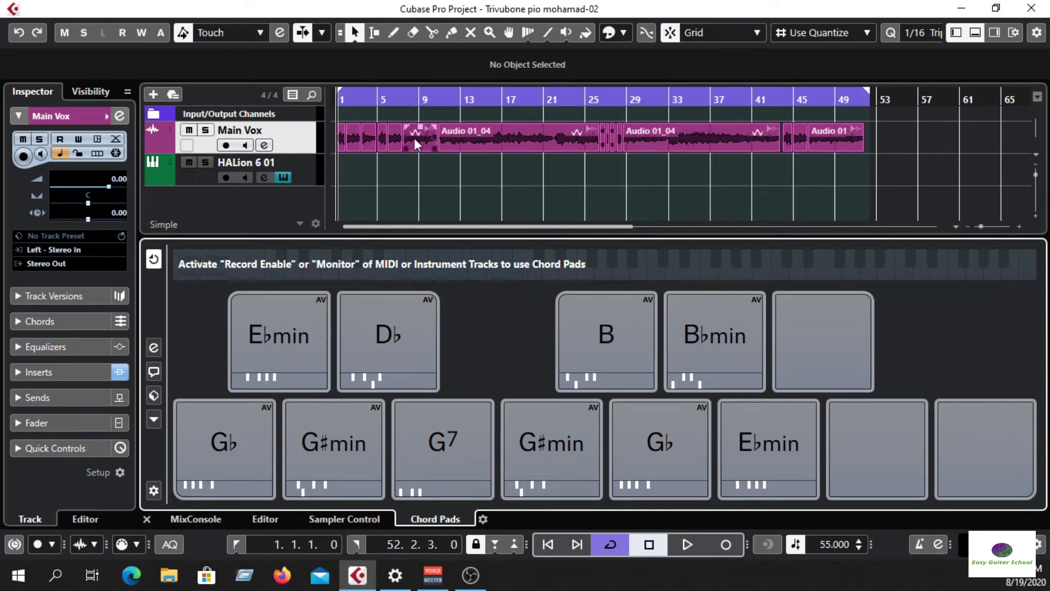
pyautogui.moveTo(373, 98); pyautogui.dragTo(319, 100)
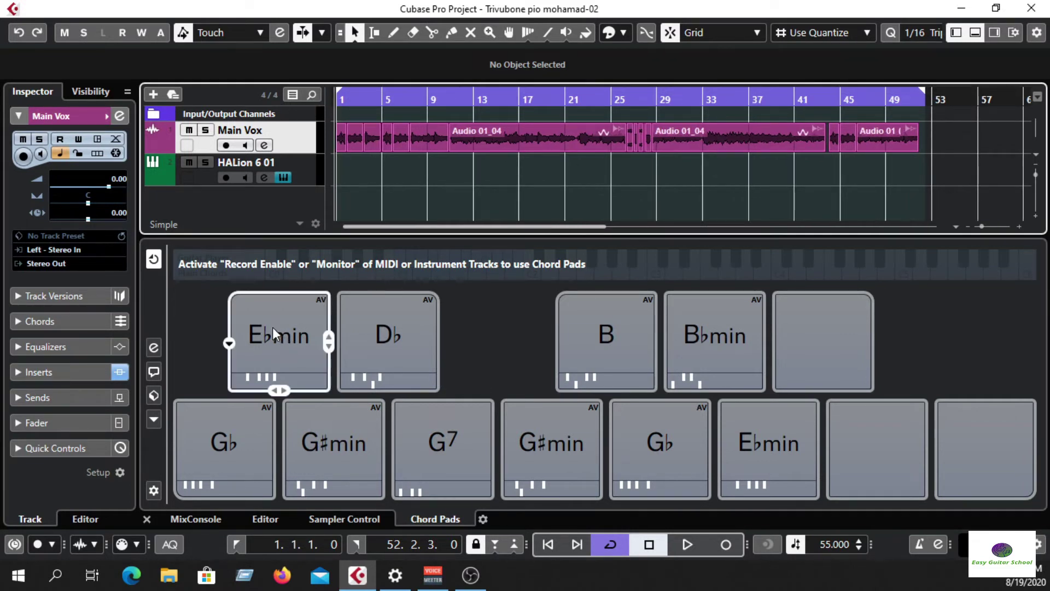
# Place the E♭min chord pad at bar 1 on the HALion 6 01 track and play it with the vocal
pyautogui.moveTo(268, 327); pyautogui.dragTo(335, 163)
pyautogui.press('space')
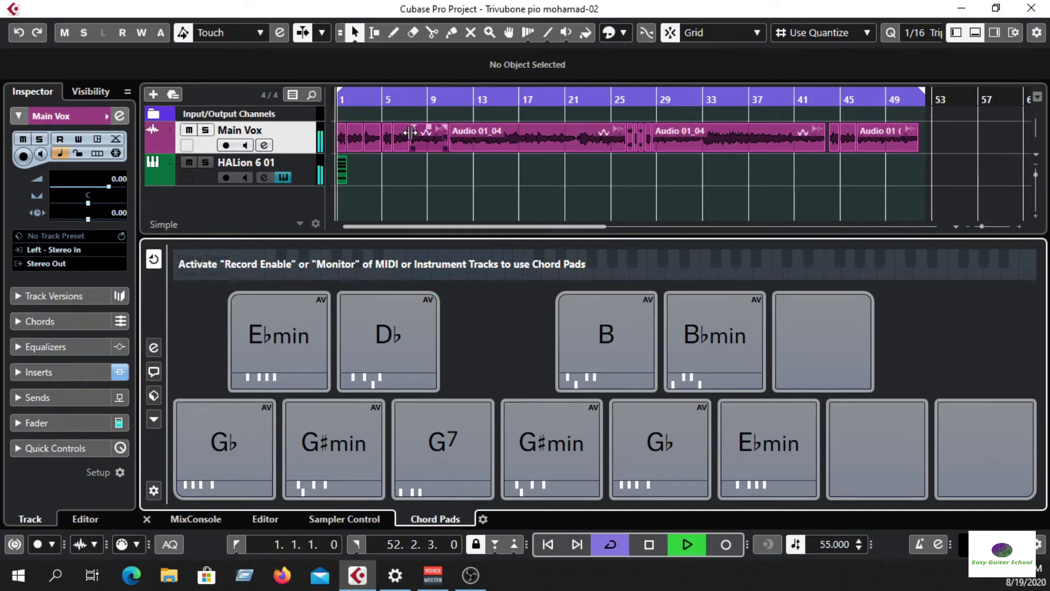
pyautogui.press('space')
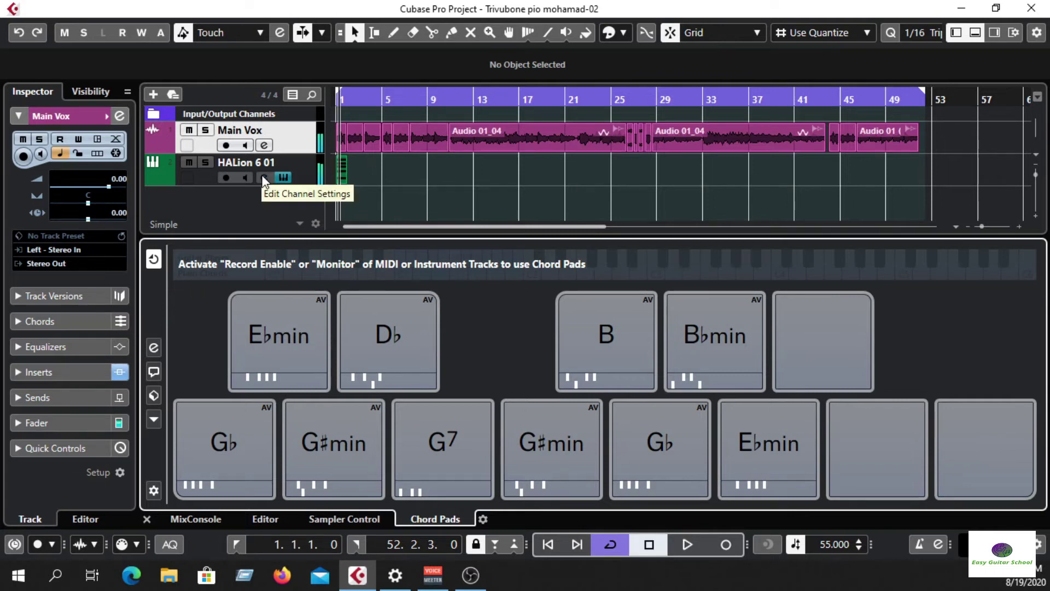
# Lower the volume of the HALion 6 01 channel in its channel settings
pyautogui.click(264, 177)
pyautogui.moveTo(933, 250); pyautogui.dragTo(942, 296)
pyautogui.click(994, 83)
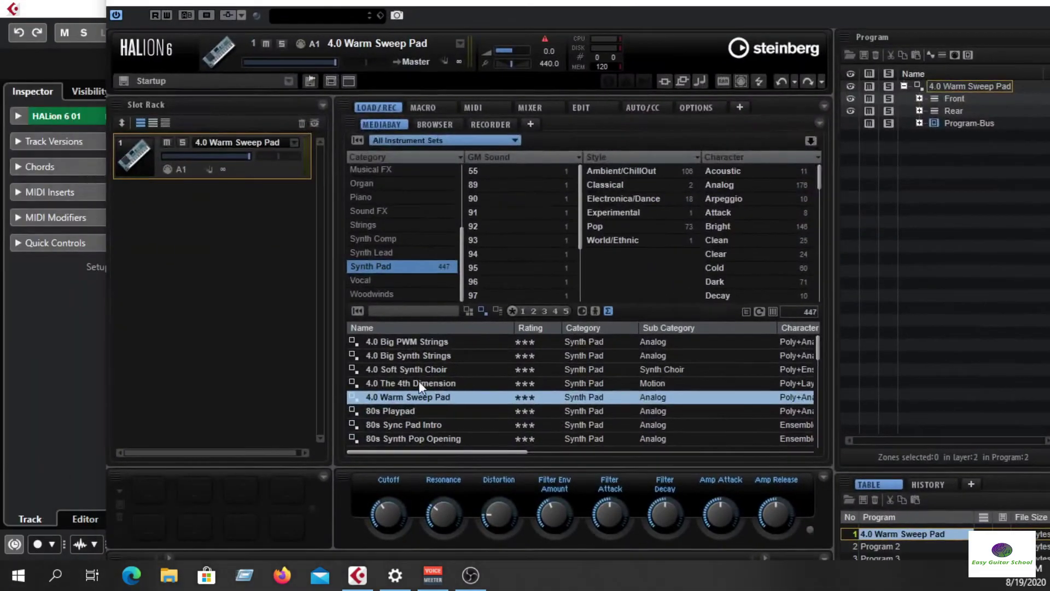
# Reduce the Cutoff of 4.0 Warm Sweep Pad in HALion and play the bar 1 chord with the vocal
pyautogui.moveTo(391, 510); pyautogui.dragTo(376, 510)
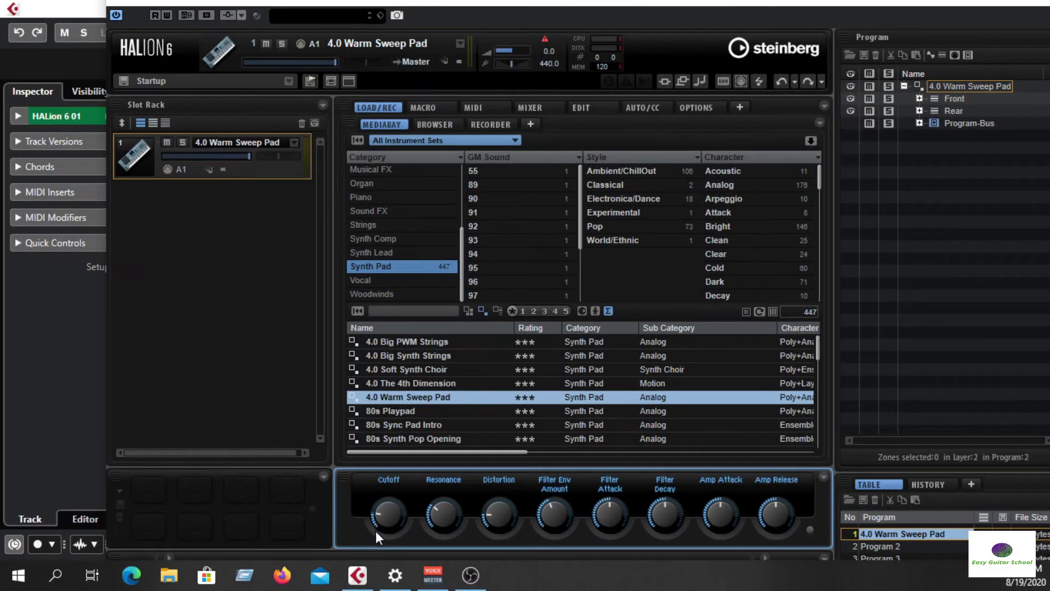
pyautogui.moveTo(844, 1); pyautogui.dragTo(809, 21)
pyautogui.click(946, 15)
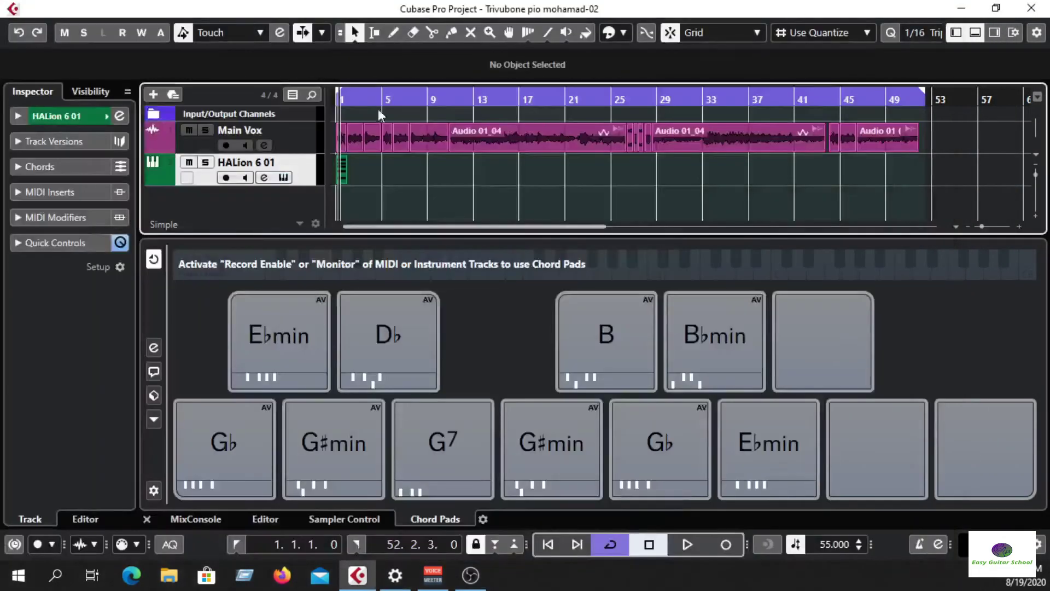
pyautogui.press('space')
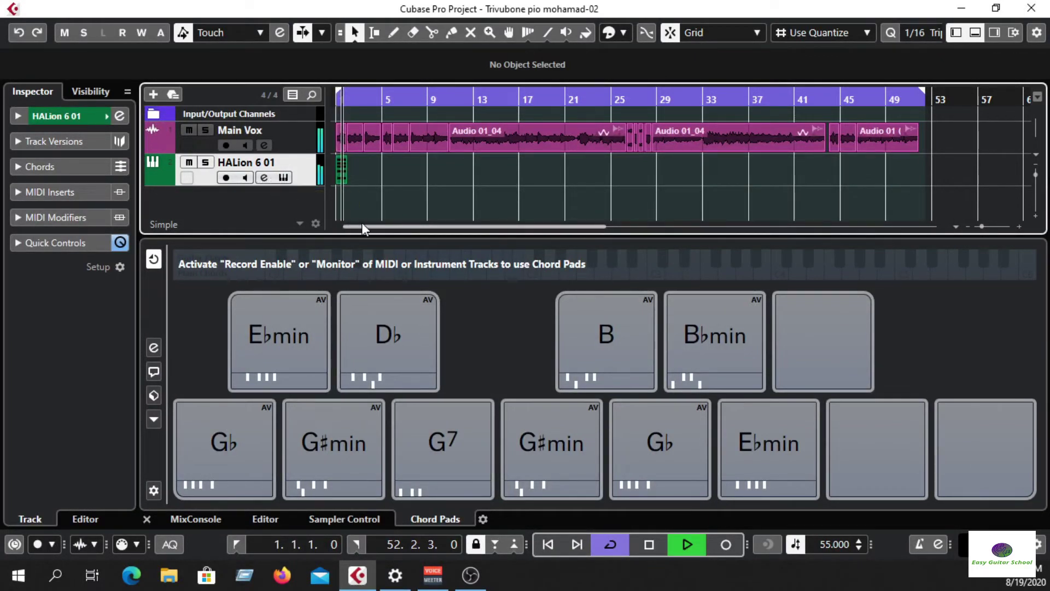
pyautogui.press('space')
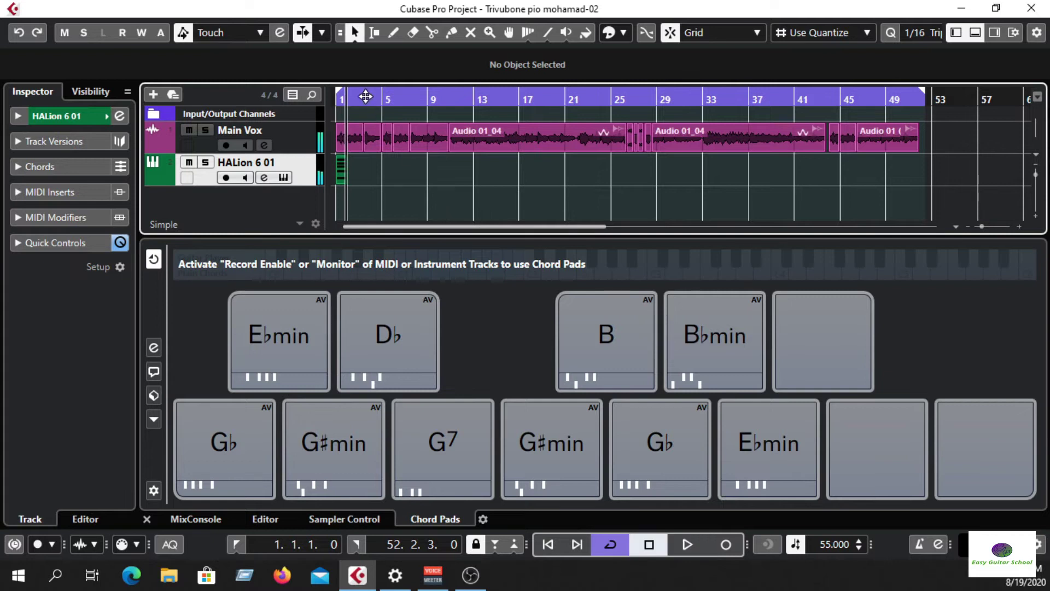
# Set the HALion 6 01 channel level to -5.53 dB and audition the bar 1 chord against the vocal
pyautogui.press('h')
pyautogui.press('h')
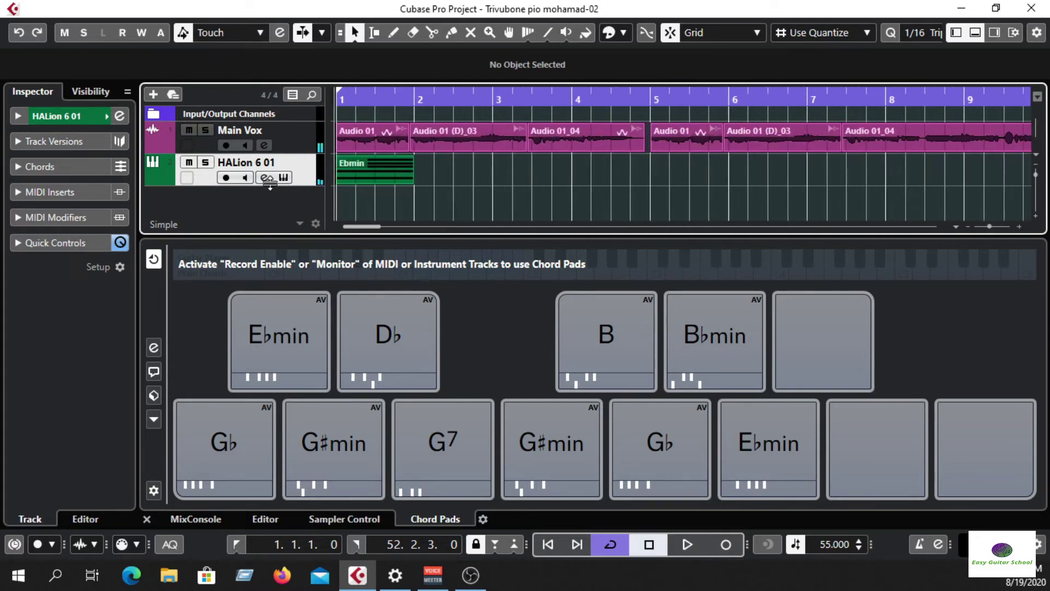
pyautogui.click(264, 177)
pyautogui.click(932, 294)
pyautogui.scroll(4, 934, 290)
pyautogui.click(994, 82)
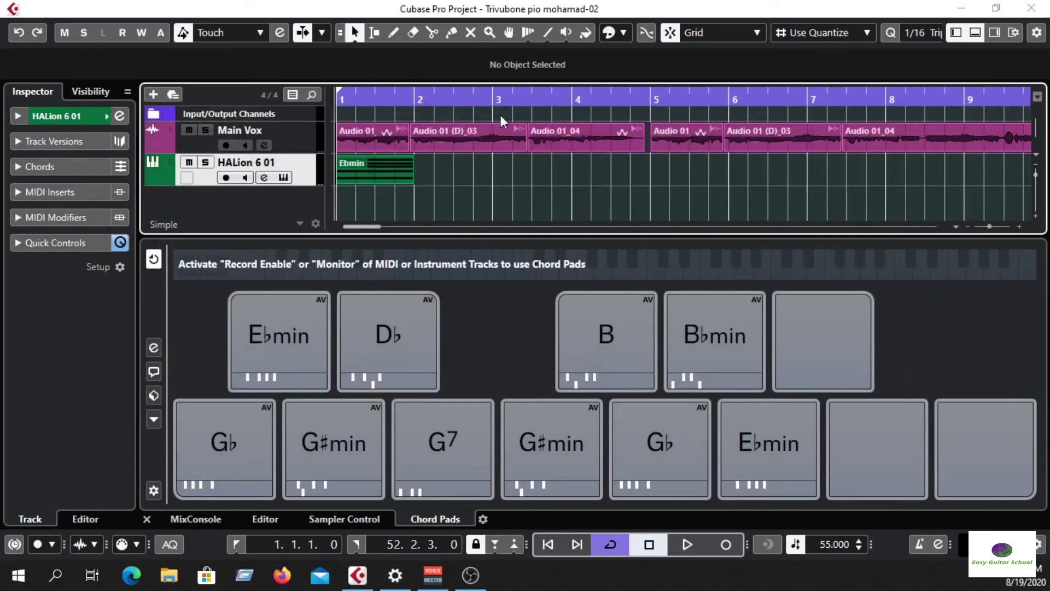
pyautogui.press('space')
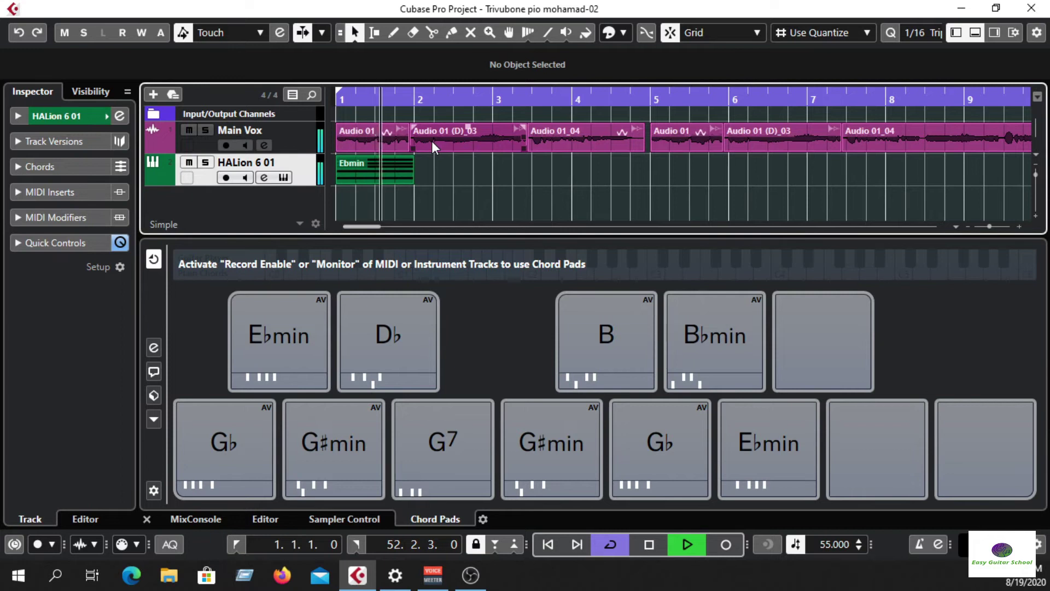
pyautogui.press('space')
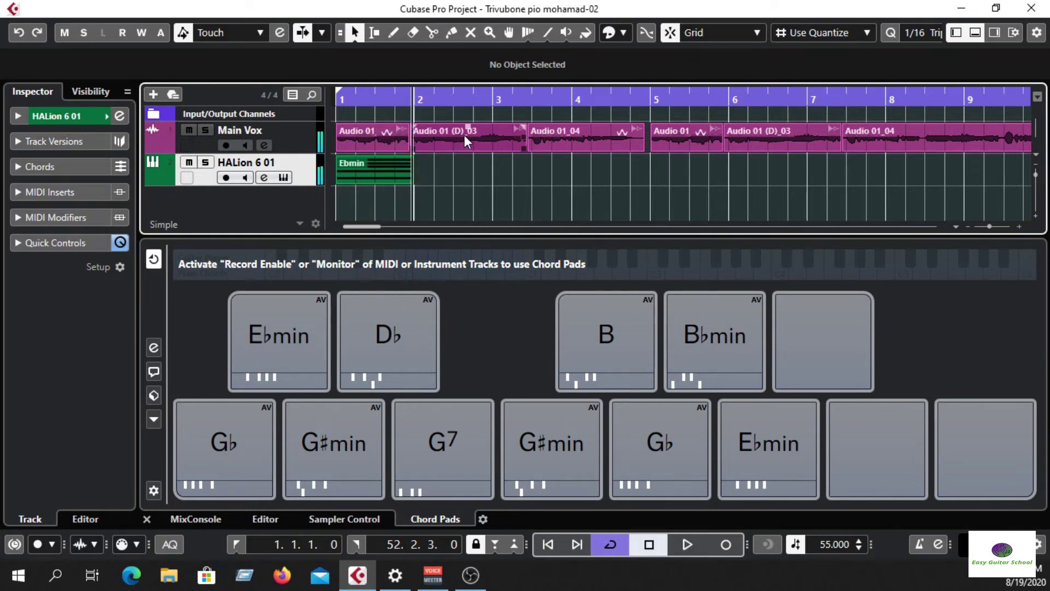
# Place the D♭ chord on the HALion 6 01 track exactly at bar 2 and play both chords from bar 1
pyautogui.click(407, 339)
pyautogui.moveTo(407, 339); pyautogui.dragTo(419, 163)
pyautogui.moveTo(410, 100); pyautogui.dragTo(401, 135)
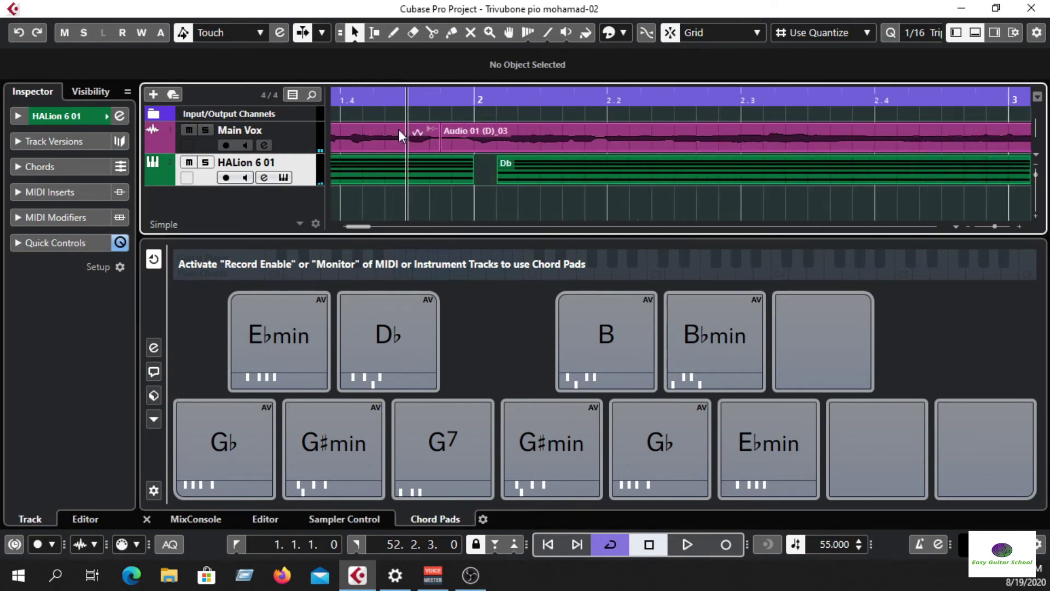
pyautogui.moveTo(562, 161)
pyautogui.mouseDown()
pyautogui.moveTo(520, 152)
pyautogui.moveTo(523, 166)
pyautogui.moveTo(546, 166)
pyautogui.mouseUp()
pyautogui.moveTo(478, 98); pyautogui.dragTo(471, 57)
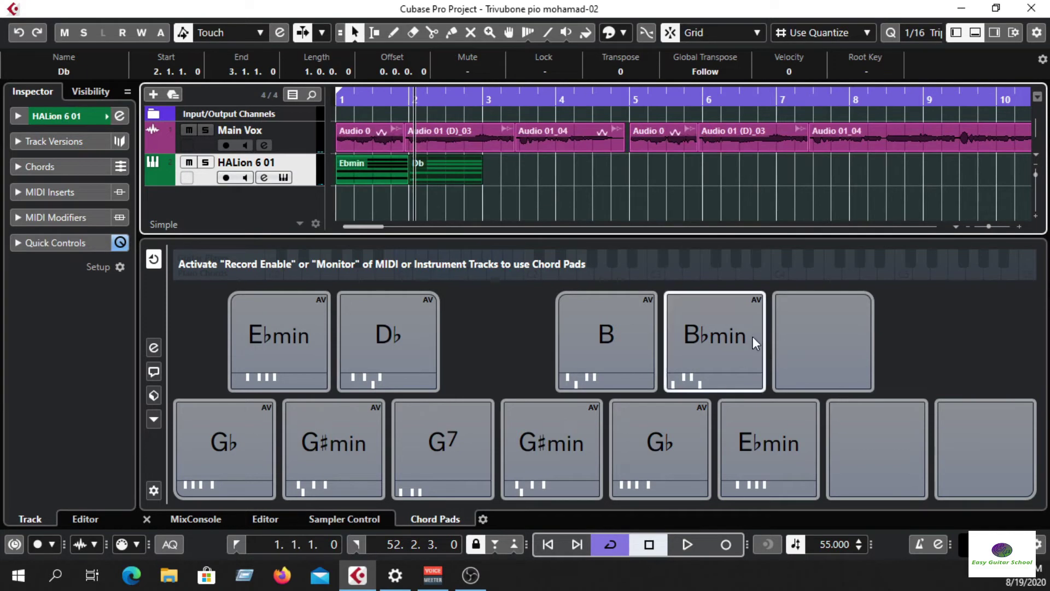
pyautogui.moveTo(443, 100); pyautogui.dragTo(442, 96)
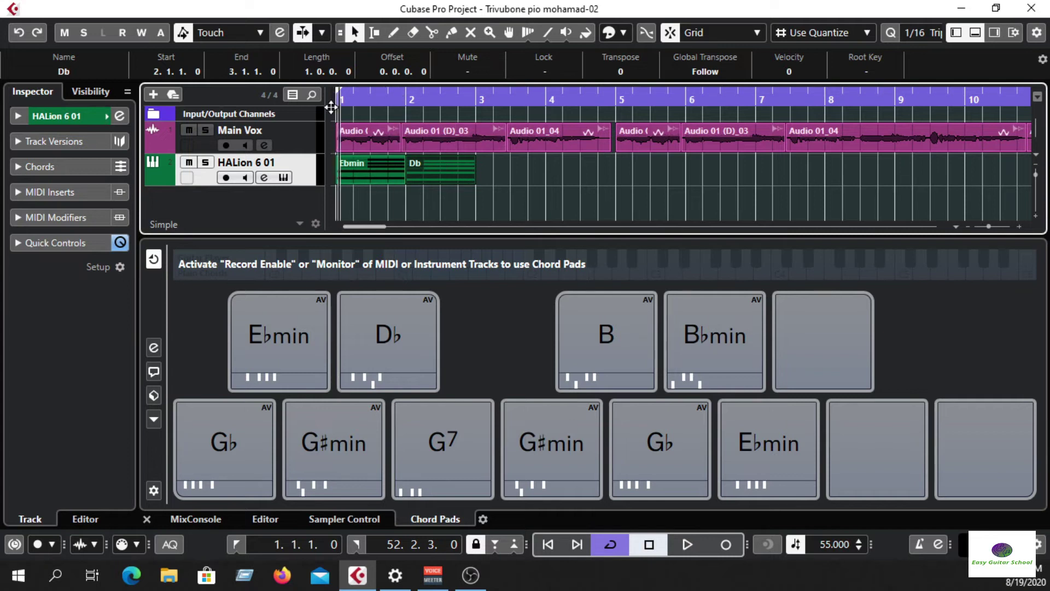
pyautogui.press('space')
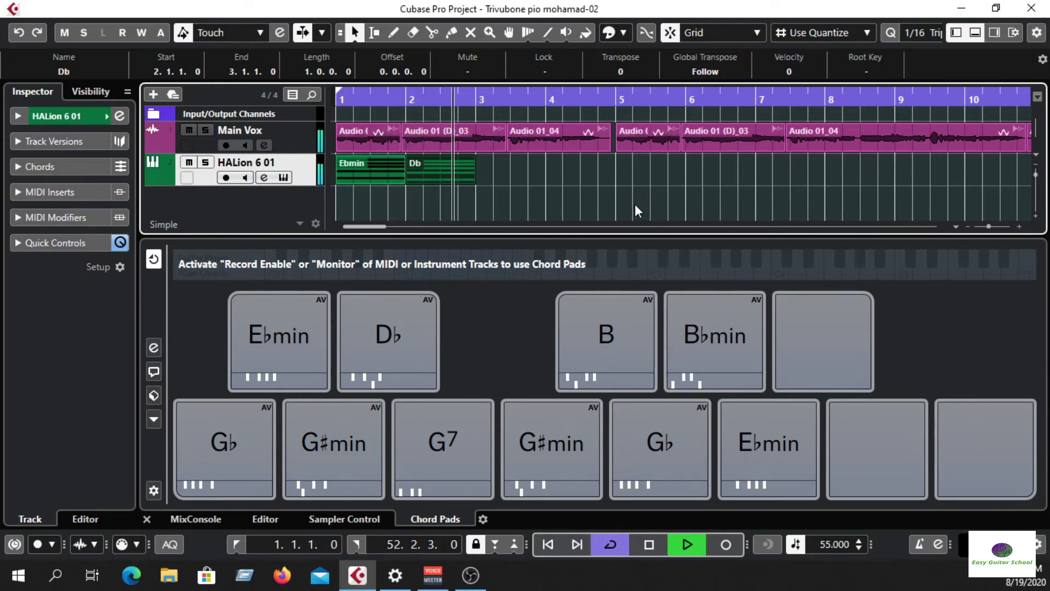
pyautogui.press('space')
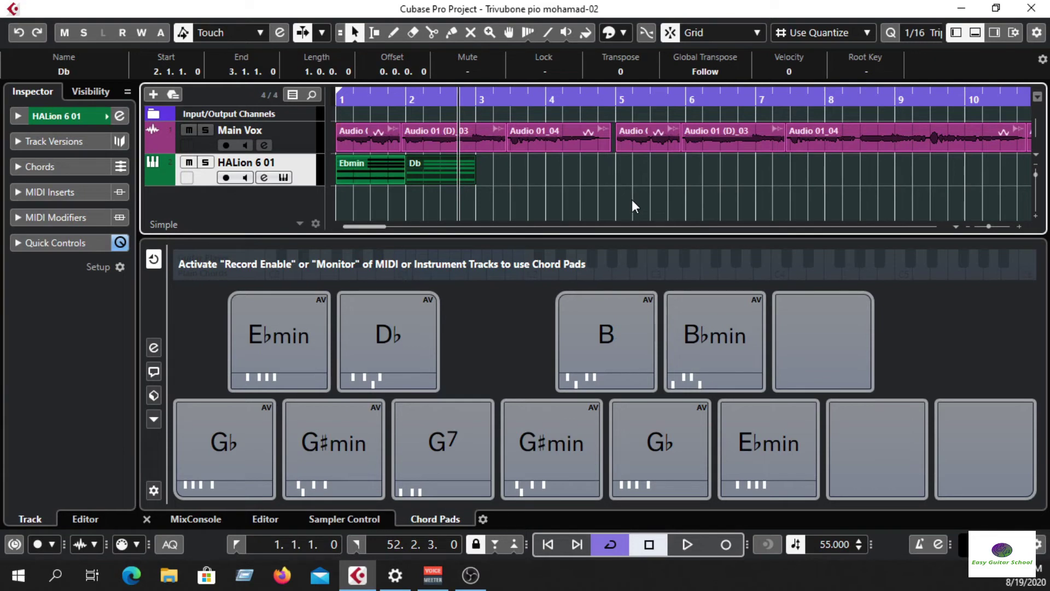
# Add the E♭min chord aligned to bar 3 on the HALion 6 01 track and play the progression from bar 1
pyautogui.moveTo(288, 333); pyautogui.dragTo(478, 168)
pyautogui.moveTo(461, 101); pyautogui.dragTo(461, 122)
pyautogui.moveTo(564, 169); pyautogui.dragTo(549, 164)
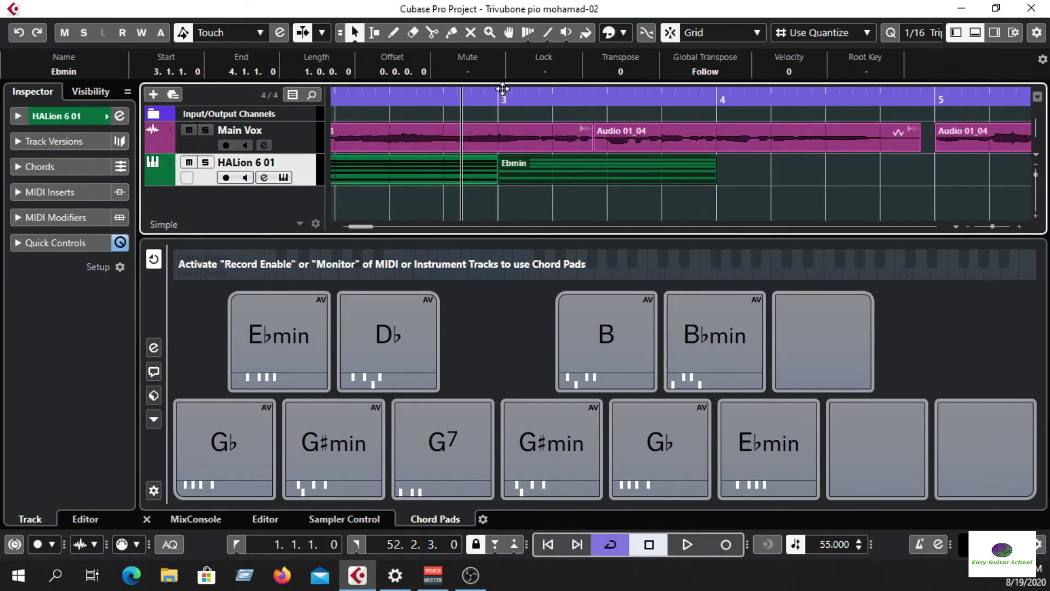
pyautogui.moveTo(492, 101); pyautogui.dragTo(333, 92)
pyautogui.press('space')
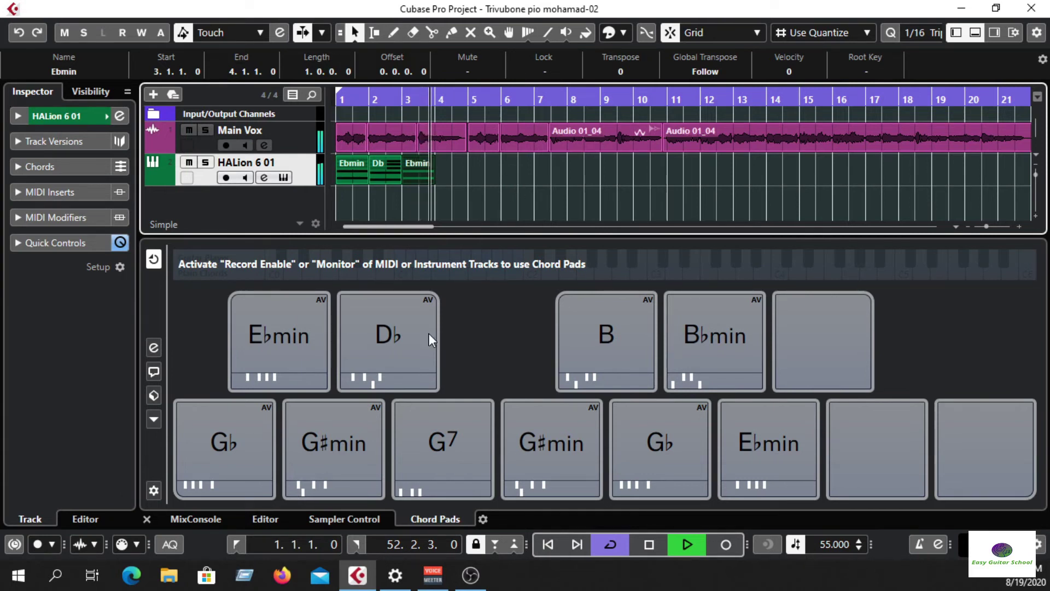
pyautogui.press('space')
# Add the D♭ chord aligned to bar 4 on the HALion 6 01 track
pyautogui.moveTo(393, 341)
pyautogui.mouseDown()
pyautogui.moveTo(489, 183)
pyautogui.moveTo(443, 174)
pyautogui.mouseUp()
pyautogui.moveTo(422, 100); pyautogui.dragTo(422, 148)
pyautogui.moveTo(637, 170); pyautogui.dragTo(593, 166)
pyautogui.moveTo(503, 106); pyautogui.dragTo(439, 83)
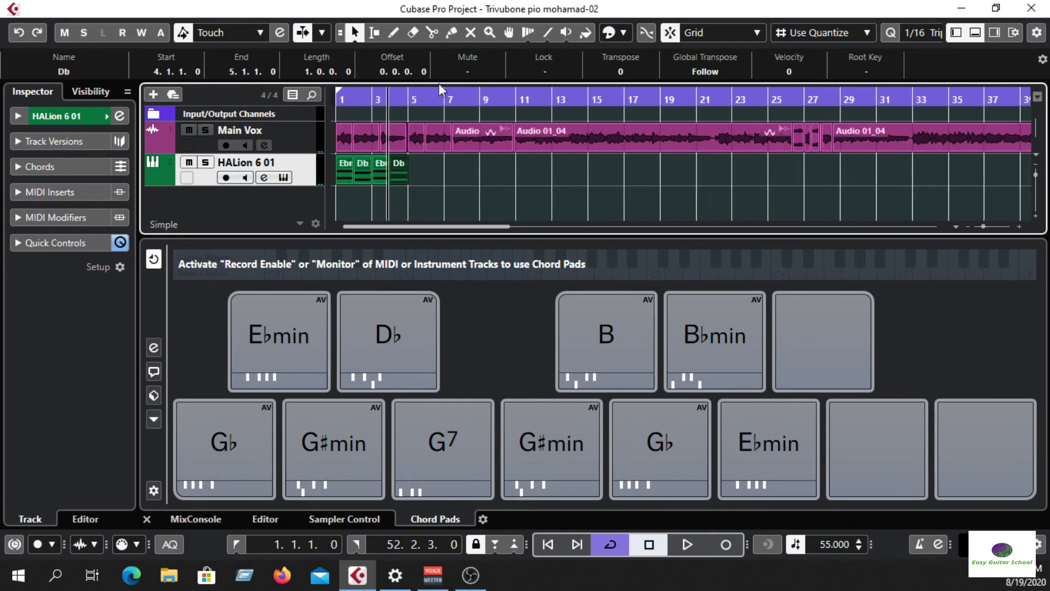
# Play the four chords from bar 1 and switch the HALion 6 01 channel to Stereo Combined Panner during playback
pyautogui.moveTo(370, 100); pyautogui.dragTo(312, 116)
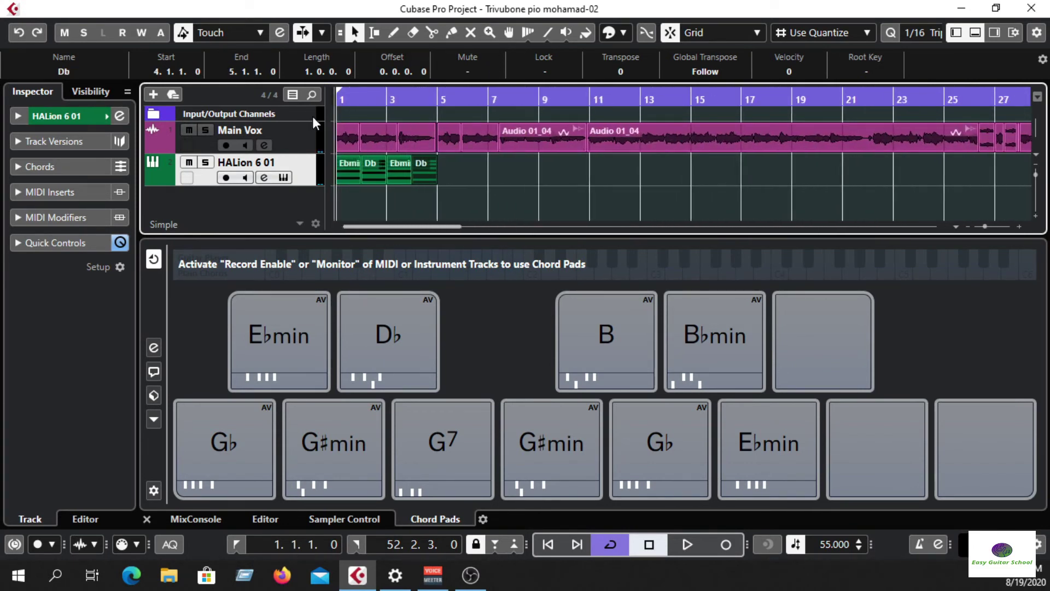
pyautogui.press('space')
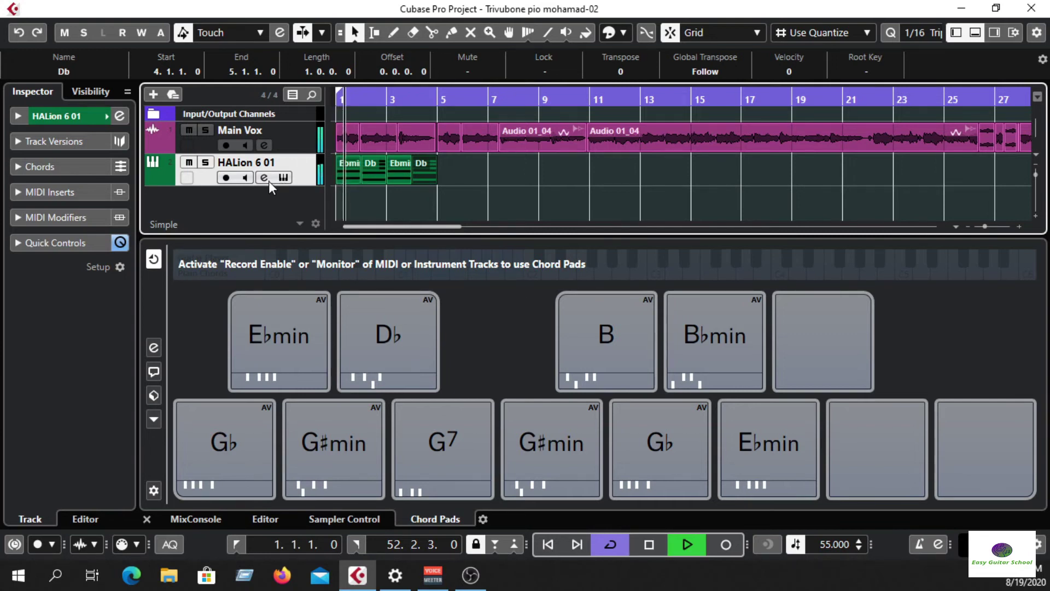
pyautogui.click(268, 181)
pyautogui.rightClick(999, 151)
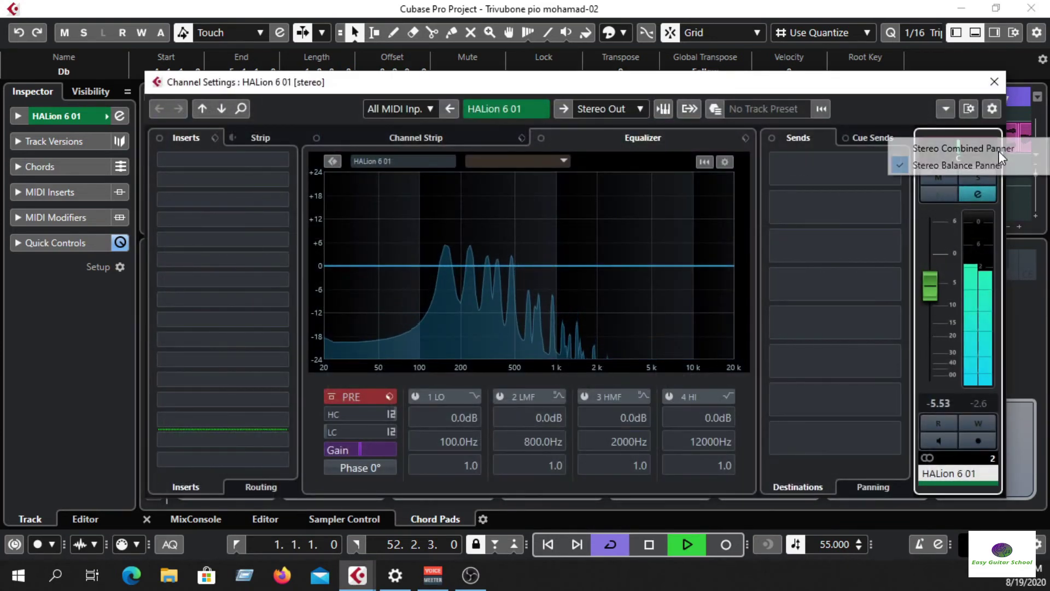
pyautogui.click(999, 151)
pyautogui.click(995, 82)
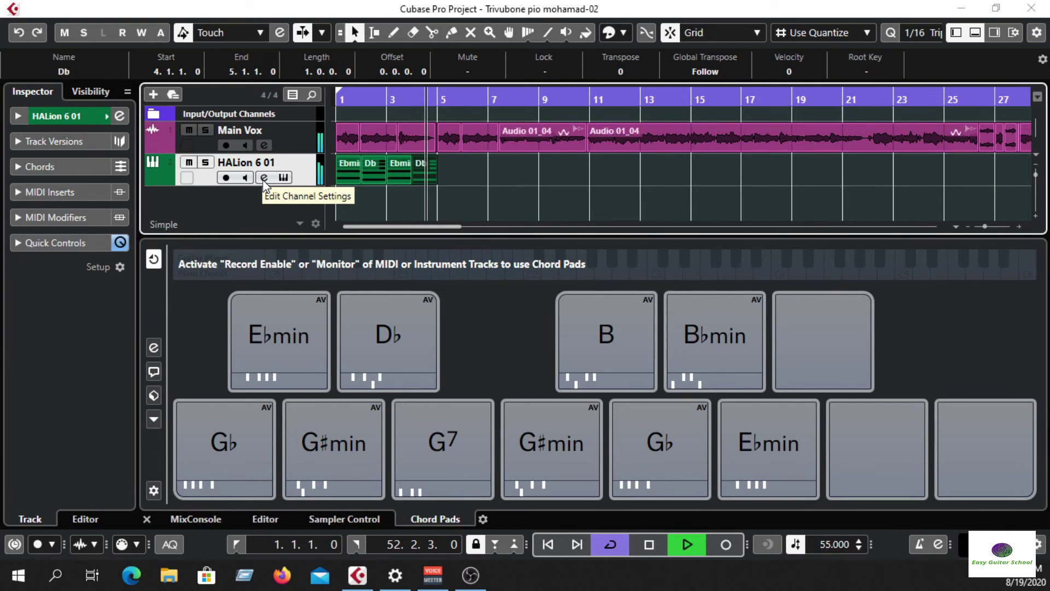
pyautogui.press('space')
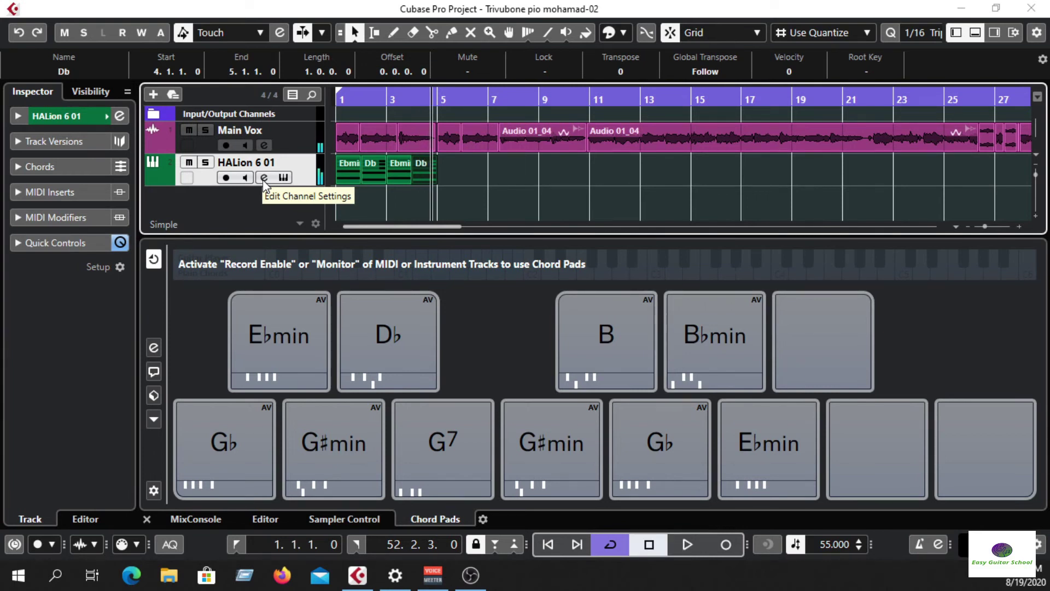
pyautogui.moveTo(288, 342); pyautogui.dragTo(469, 152)
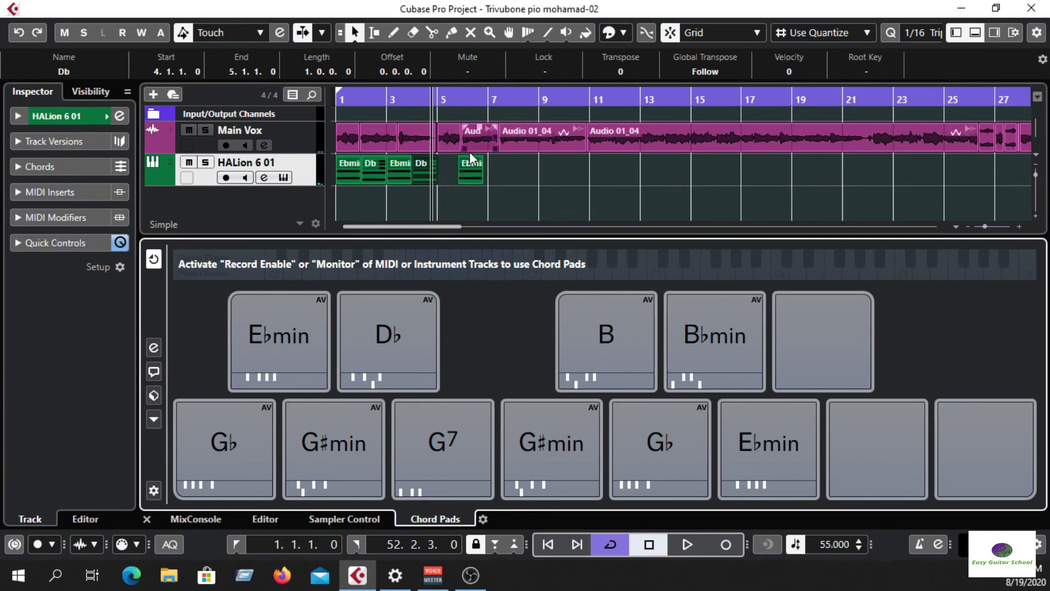
pyautogui.click(413, 32)
pyautogui.click(475, 172)
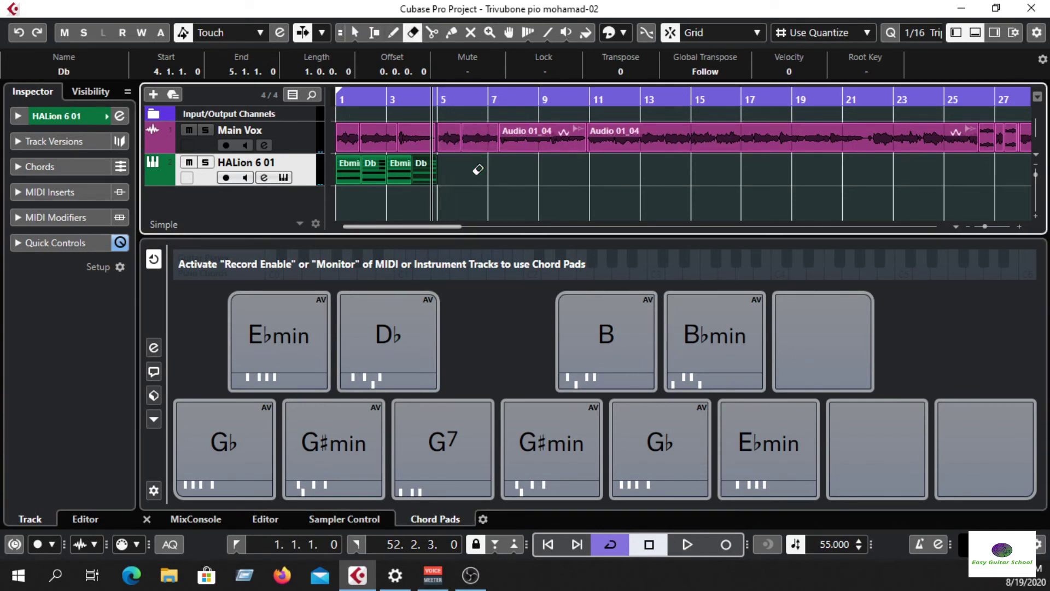
# Add the E♭min chord aligned to bar 5 on the HALion 6 01 track and play the progression from bar 1
pyautogui.moveTo(324, 333); pyautogui.dragTo(450, 171)
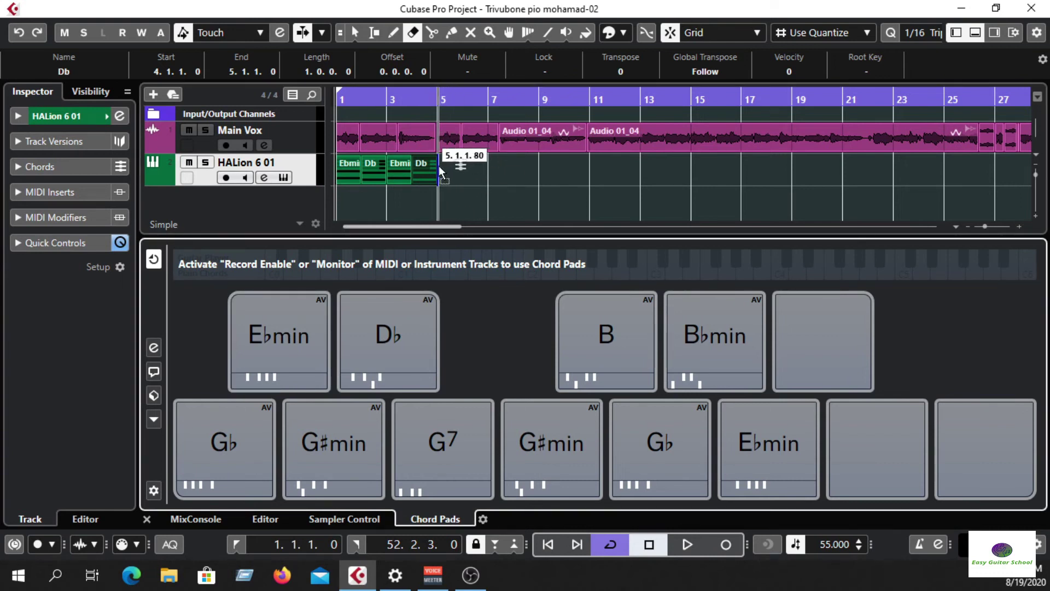
pyautogui.moveTo(729, 331)
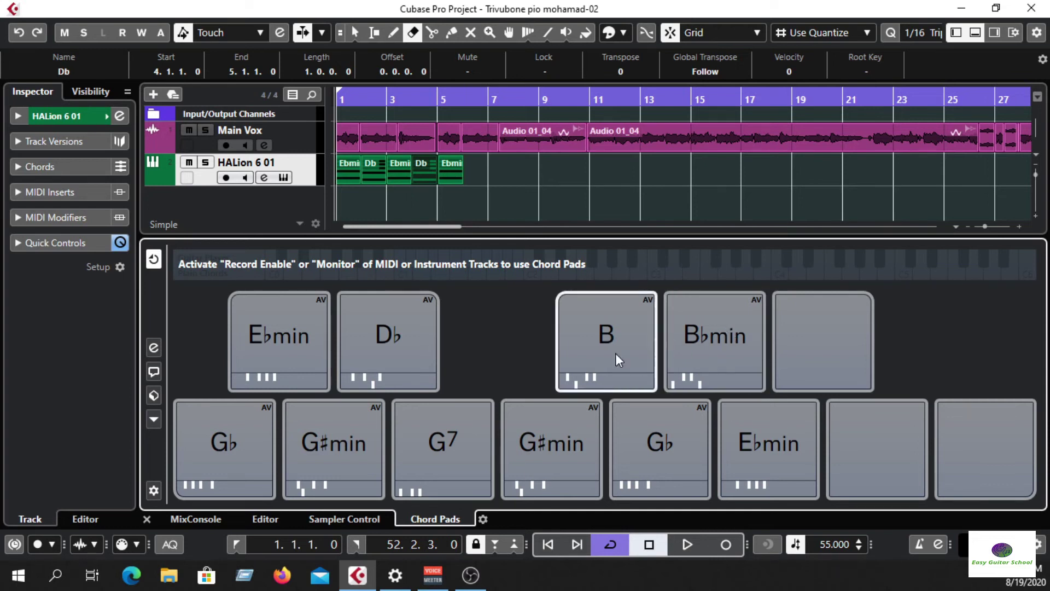
pyautogui.click(356, 33)
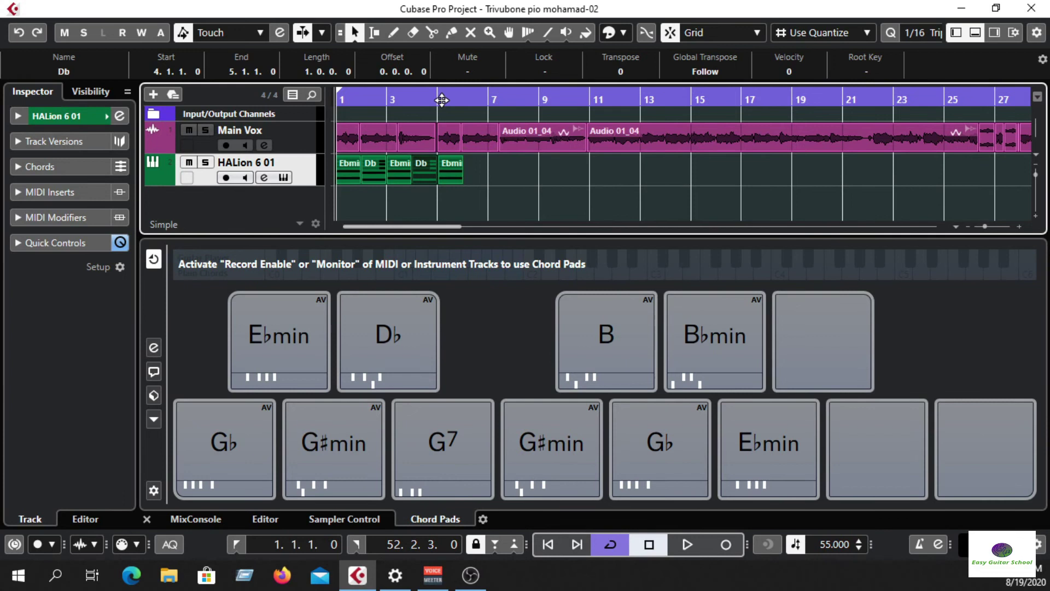
pyautogui.moveTo(442, 99); pyautogui.dragTo(442, 127)
pyautogui.moveTo(464, 165); pyautogui.dragTo(458, 166)
pyautogui.moveTo(418, 101); pyautogui.dragTo(282, 111)
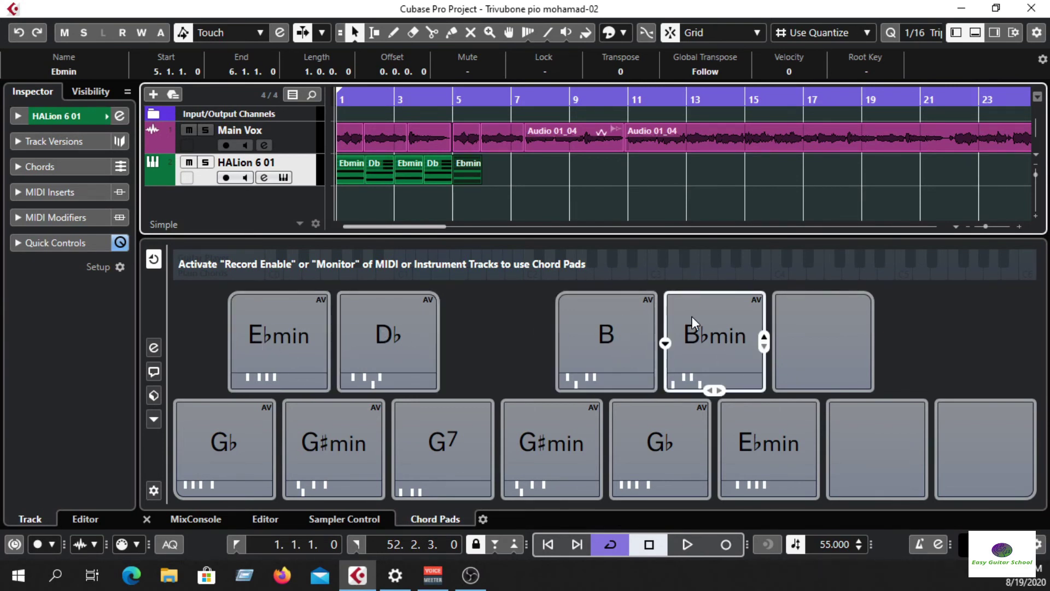
pyautogui.press('space')
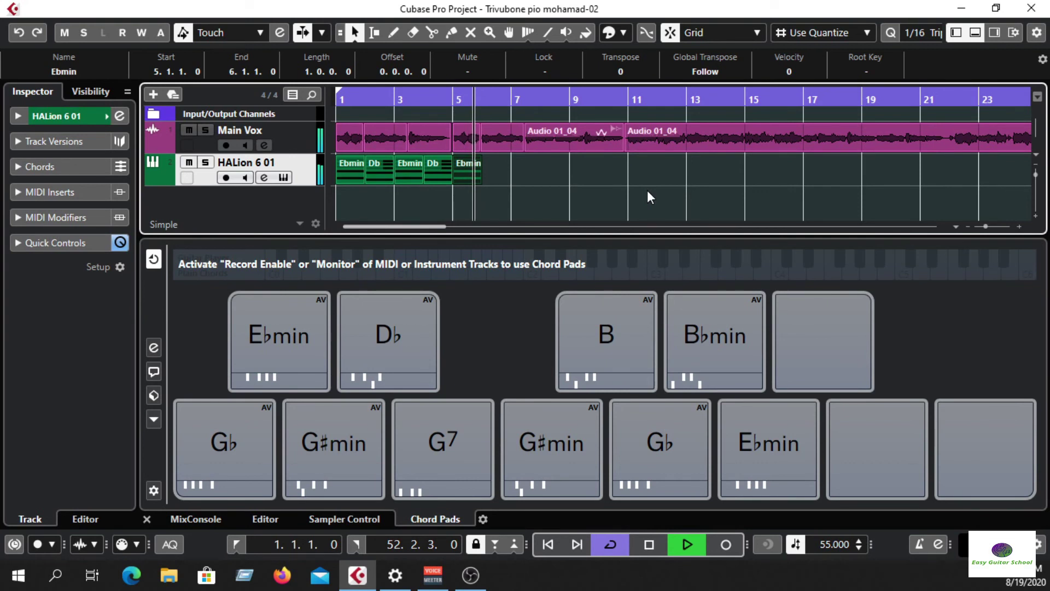
pyautogui.press('space')
# Add the B♭min chord aligned to bar 6 on the HALion 6 01 track and play that passage with the vocal
pyautogui.moveTo(721, 346); pyautogui.dragTo(491, 176)
pyautogui.moveTo(482, 99); pyautogui.dragTo(465, 143)
pyautogui.moveTo(619, 171); pyautogui.dragTo(583, 167)
pyautogui.moveTo(521, 96); pyautogui.dragTo(474, 75)
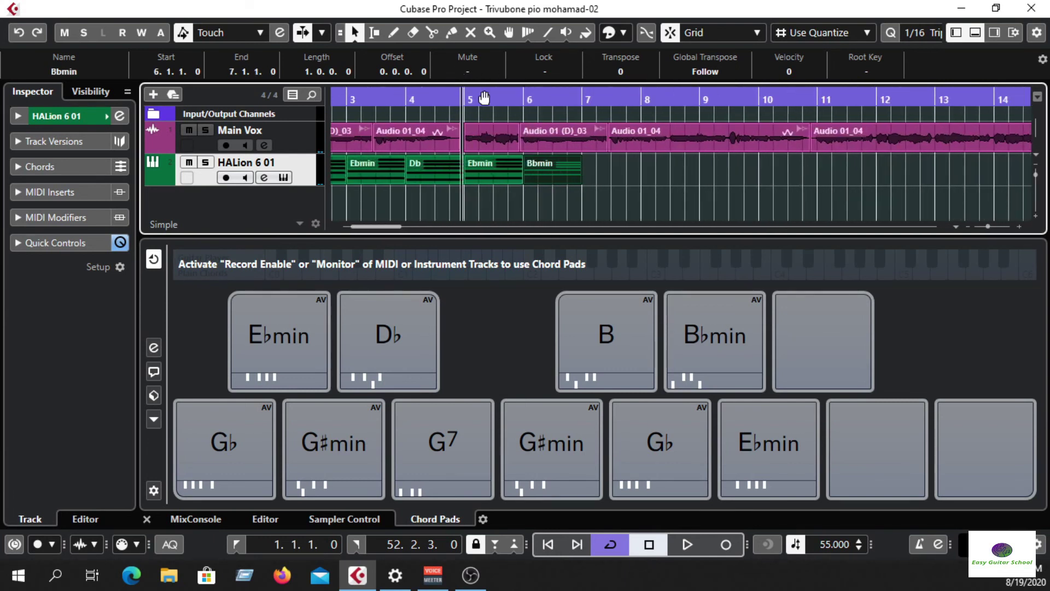
pyautogui.press('space')
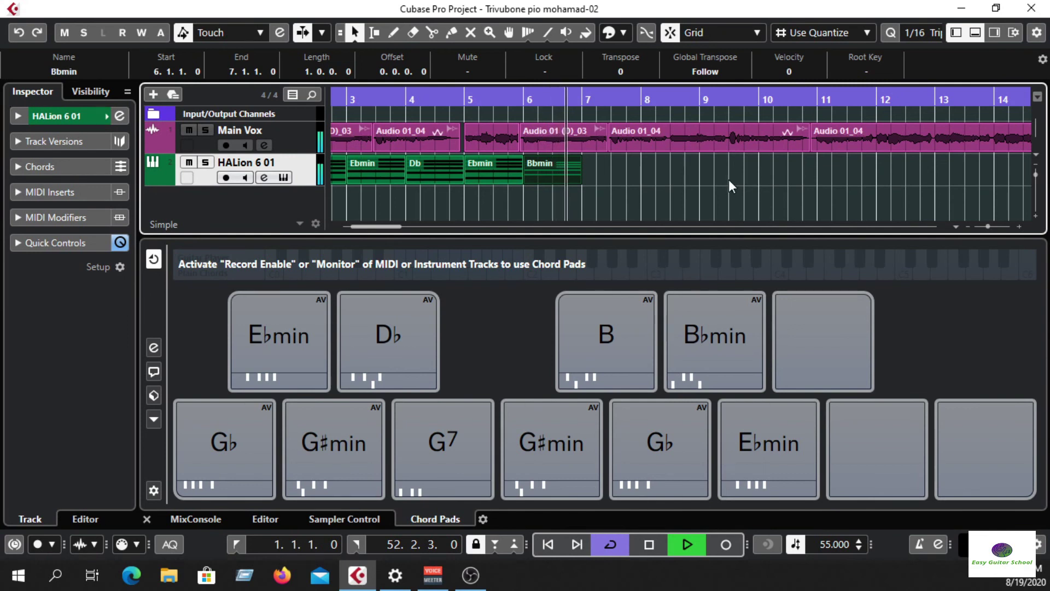
pyautogui.press('space')
# Add the E♭min chord aligned to bar 7 on the HALion 6 01 track and start playback from bar 6
pyautogui.moveTo(277, 331); pyautogui.dragTo(586, 167)
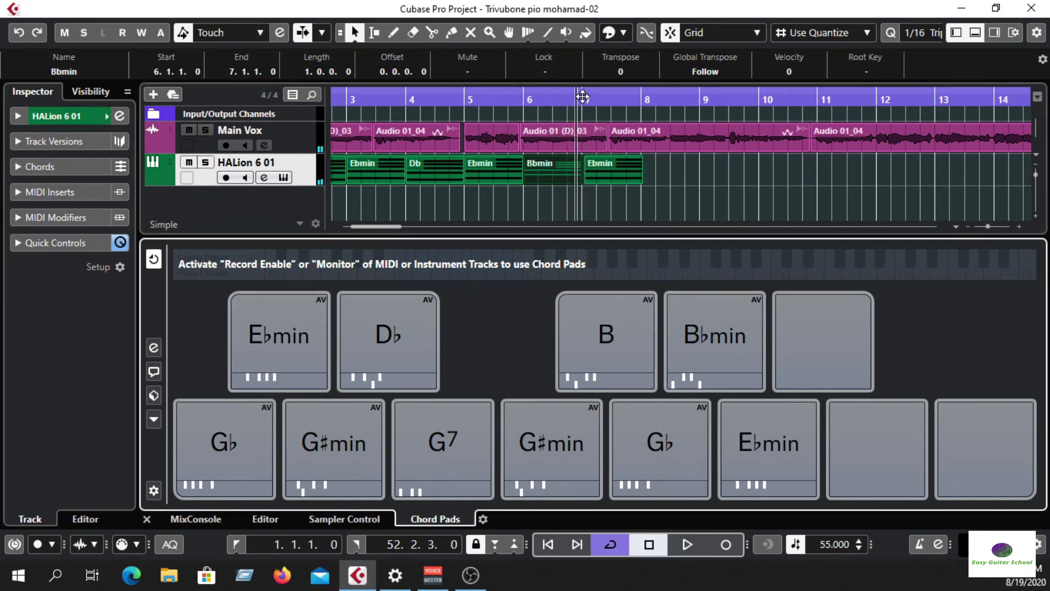
pyautogui.moveTo(584, 97); pyautogui.dragTo(573, 129)
pyautogui.moveTo(676, 168); pyautogui.dragTo(657, 164)
pyautogui.moveTo(544, 99); pyautogui.dragTo(523, 60)
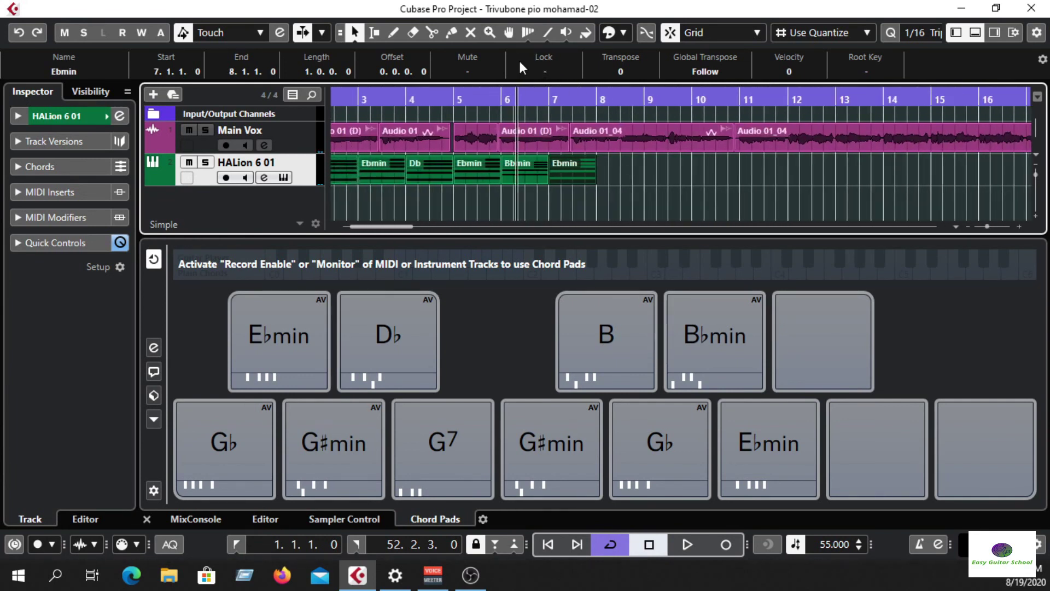
pyautogui.press('space')
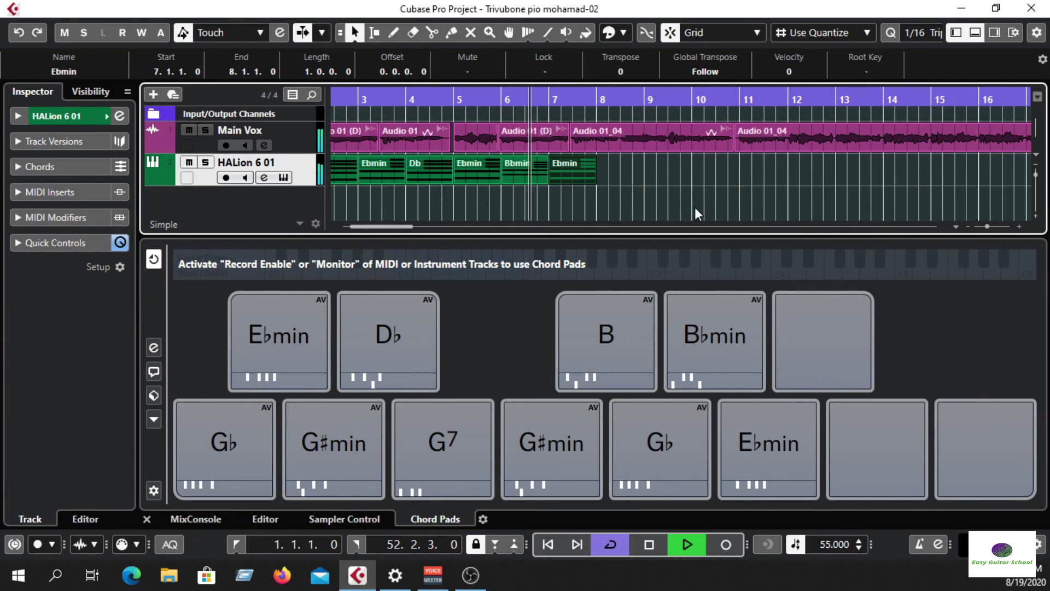
# Add the D♭ chord aligned to bar 8 on the HALion 6 01 track and stop playback
pyautogui.moveTo(400, 340); pyautogui.dragTo(613, 166)
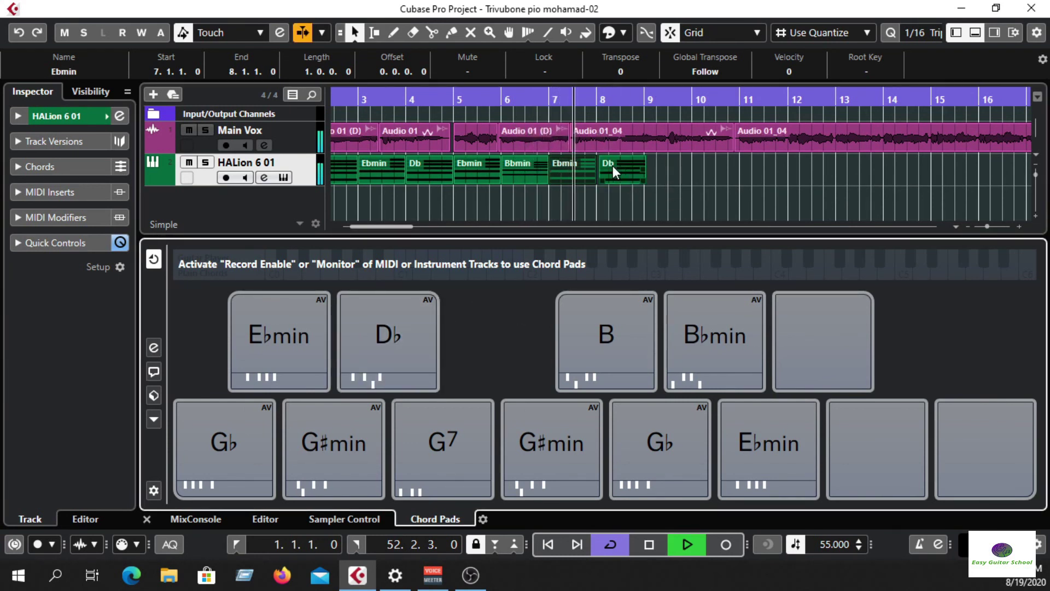
pyautogui.click(603, 98)
pyautogui.moveTo(593, 98); pyautogui.dragTo(591, 130)
pyautogui.press('space')
pyautogui.moveTo(659, 169); pyautogui.dragTo(649, 169)
# Listen to the complete eight-bar chord progression with the vocal from bar 1, and return the playhead to the start
pyautogui.moveTo(580, 99); pyautogui.dragTo(350, 87)
pyautogui.moveTo(471, 99); pyautogui.dragTo(334, 97)
pyautogui.press('space')
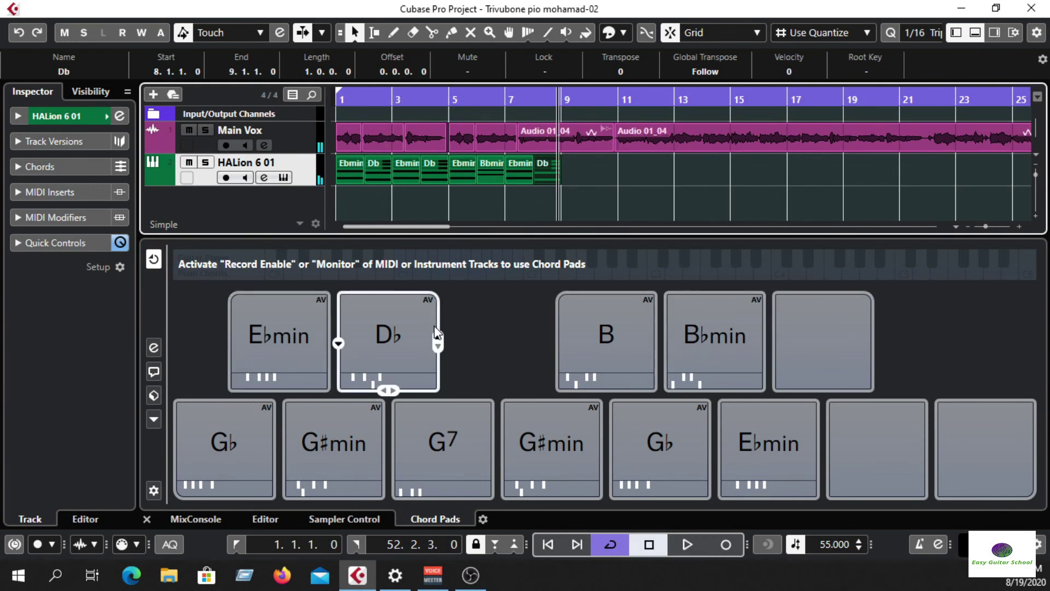
pyautogui.moveTo(704, 316)
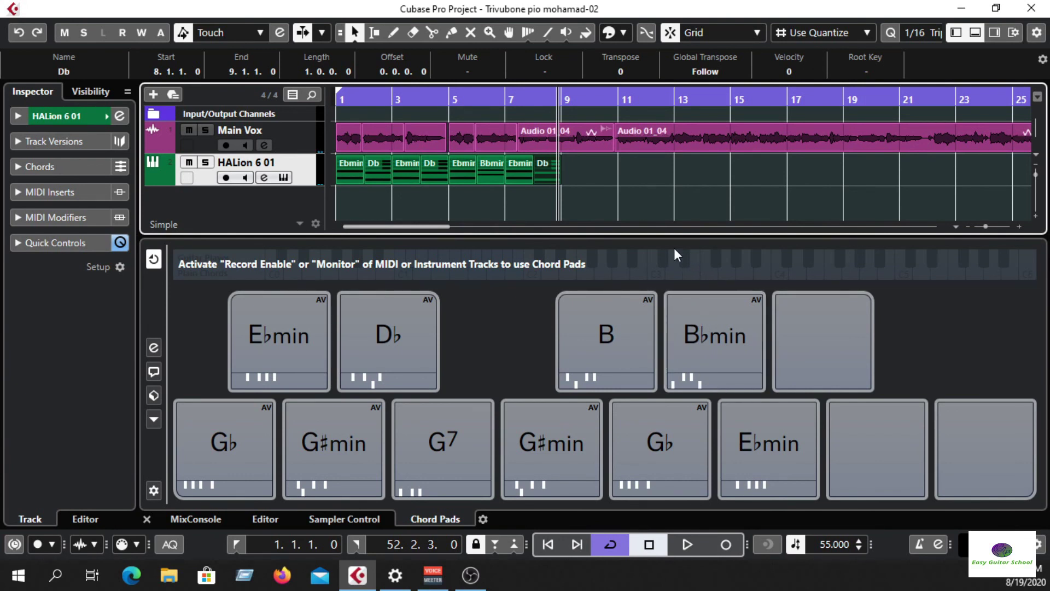
pyautogui.moveTo(452, 103); pyautogui.dragTo(327, 107)
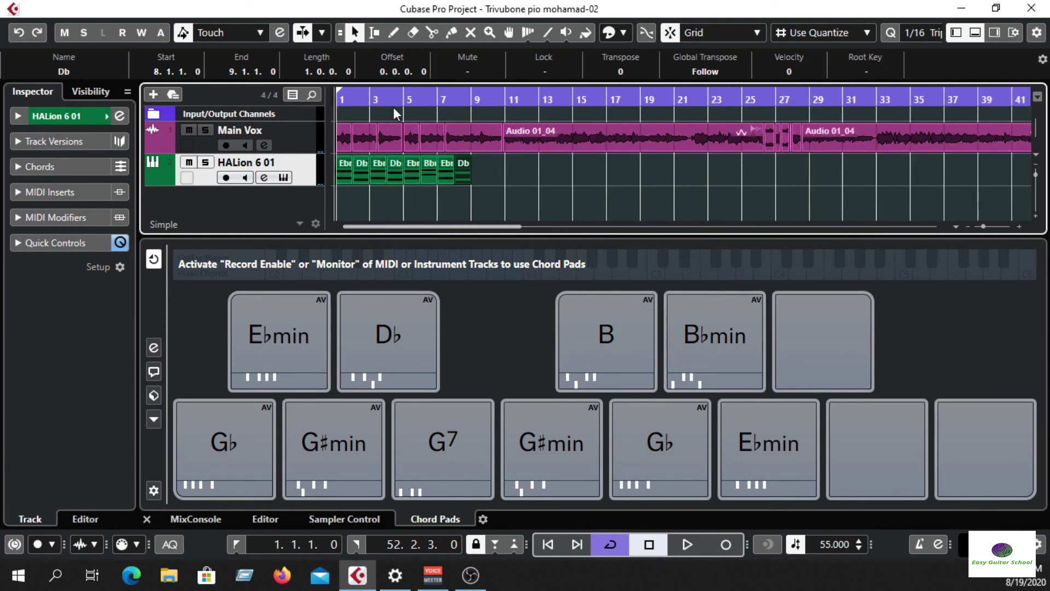